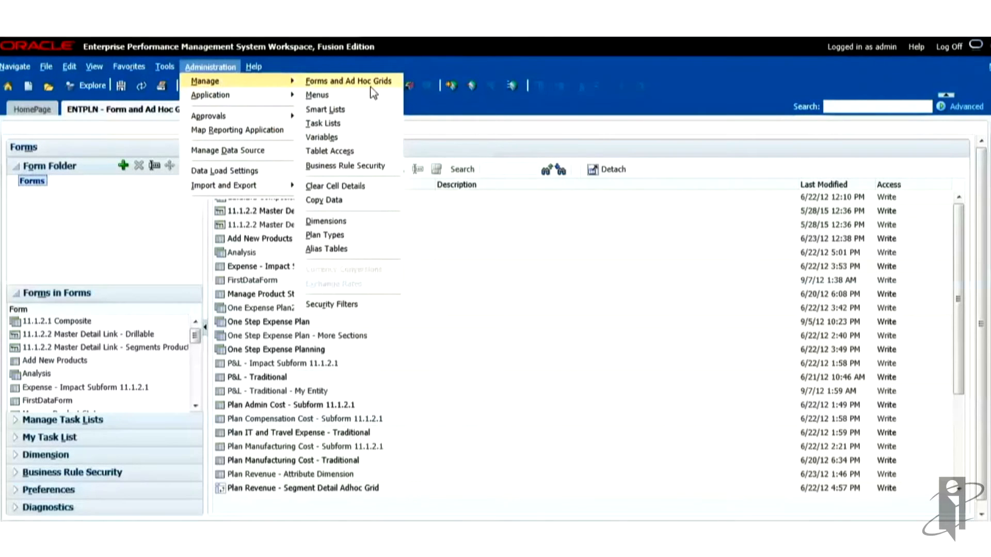
# - Create a simple form named "Form Sample" with the description "Description" and proceed to its layout
pyautogui.click(383, 84)
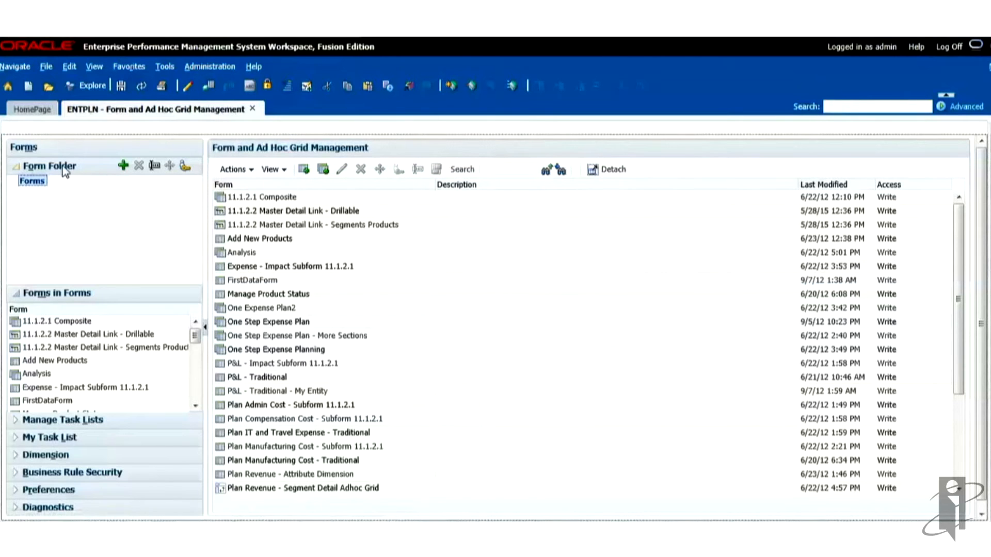
pyautogui.click(255, 171)
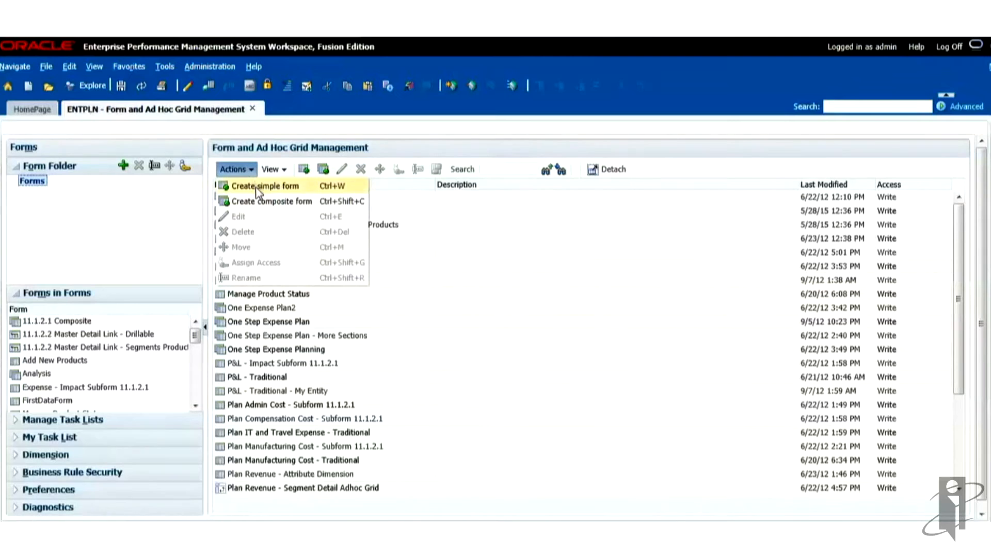
pyautogui.click(249, 168)
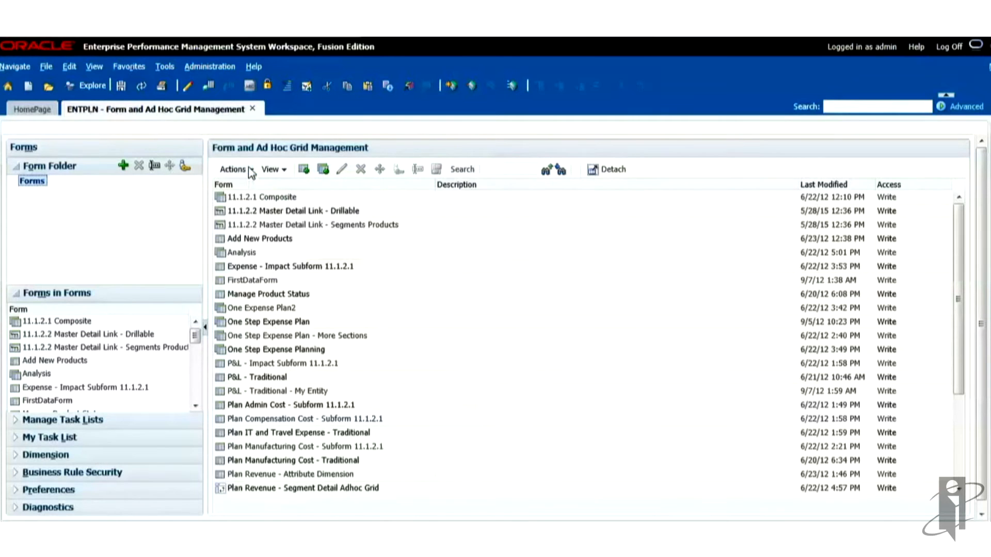
pyautogui.click(304, 167)
pyautogui.click(345, 216)
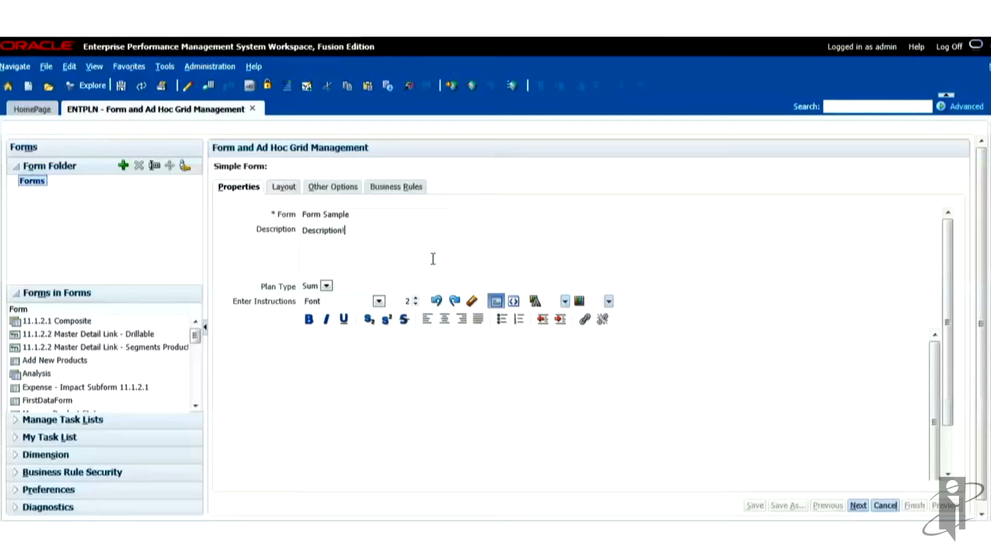
pyautogui.click(858, 504)
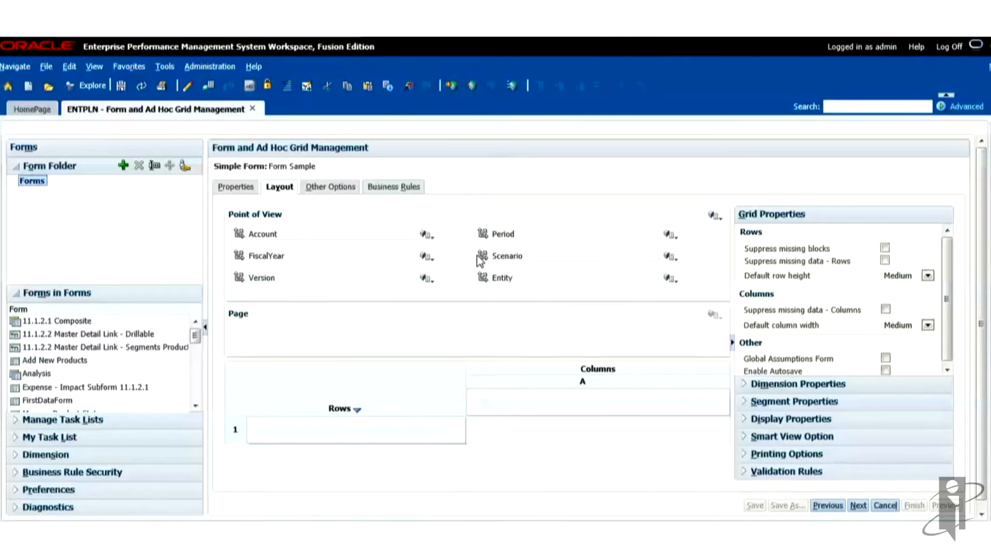
# - Lay out the form with Period and FiscalYear in the columns, Entity in the rows and Scenario on the page
pyautogui.moveTo(484, 236); pyautogui.dragTo(490, 402)
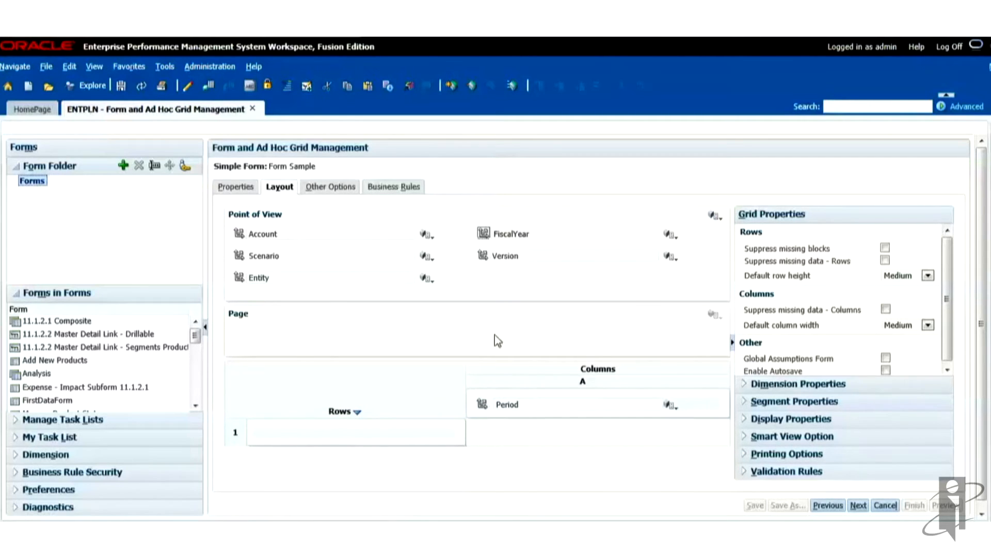
pyautogui.moveTo(483, 236); pyautogui.dragTo(498, 398)
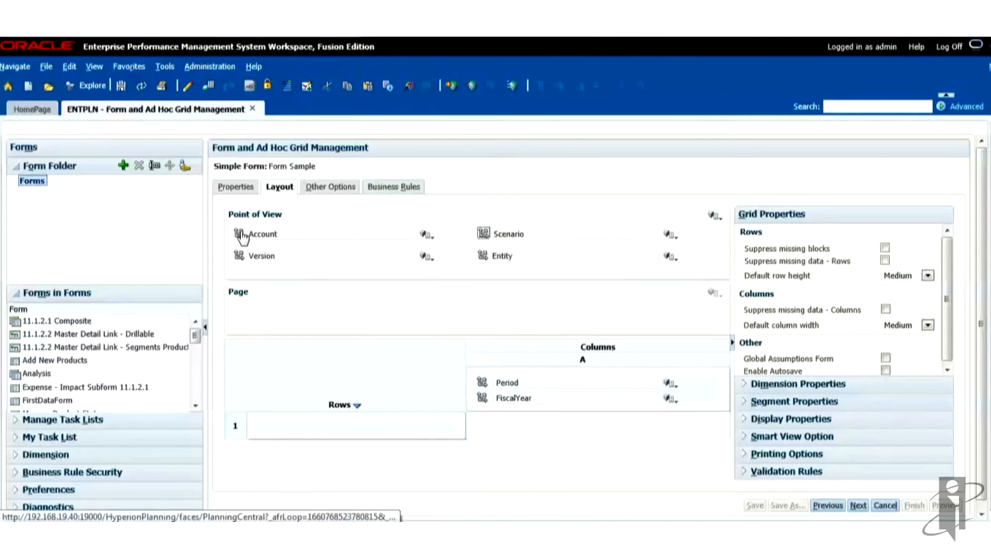
pyautogui.moveTo(481, 256); pyautogui.dragTo(304, 420)
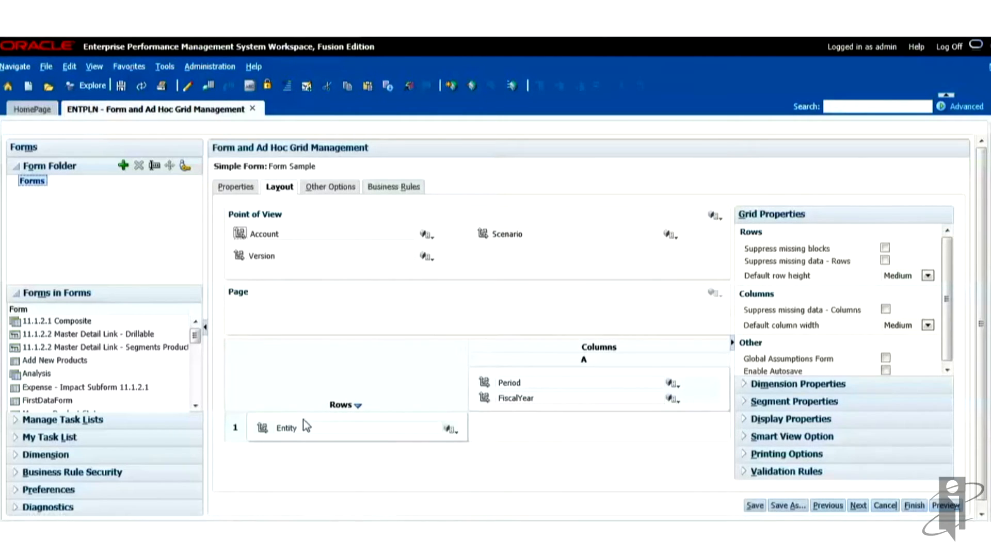
pyautogui.moveTo(483, 233); pyautogui.dragTo(253, 293)
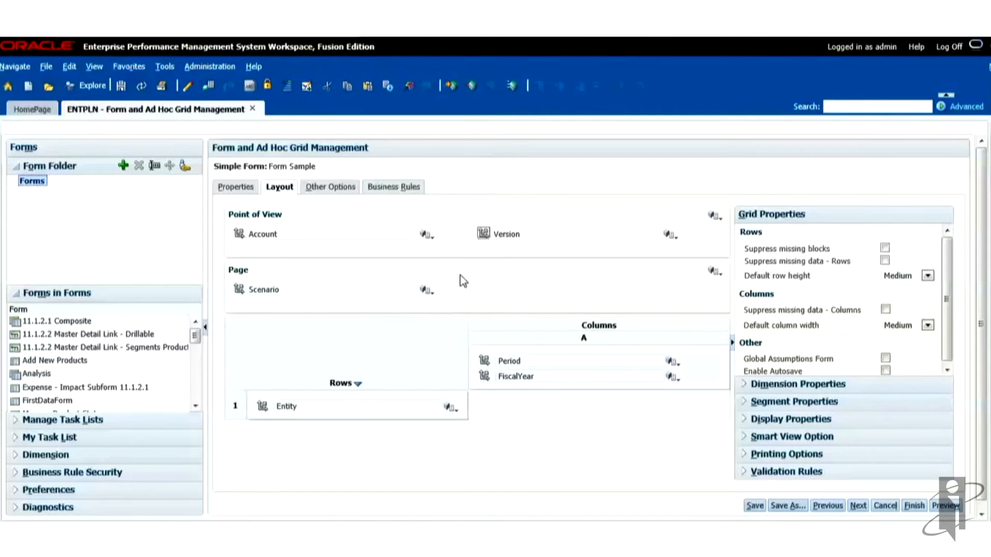
# - Filter the Account dimension to Level 0 Descendants and set its point-of-view member to 510000
pyautogui.click(425, 236)
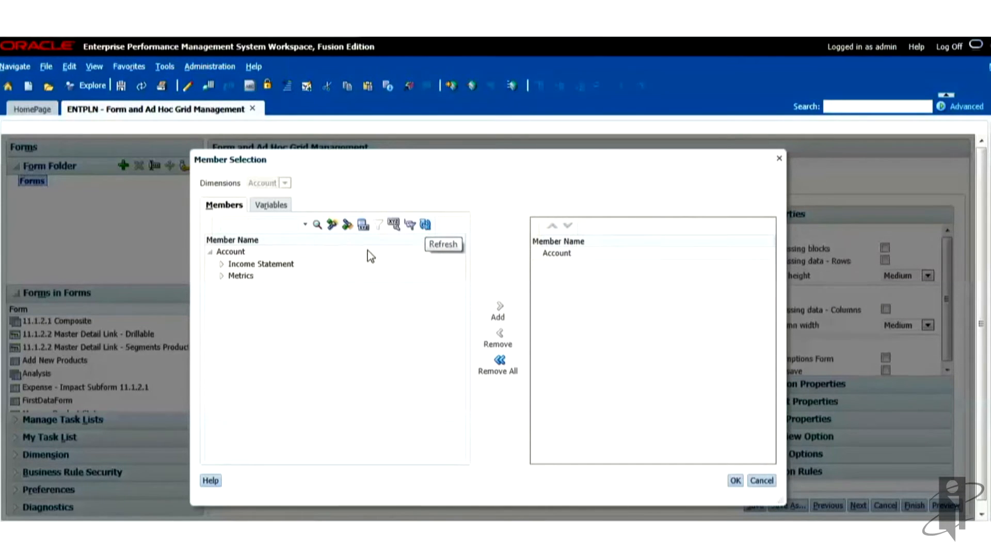
pyautogui.click(277, 264)
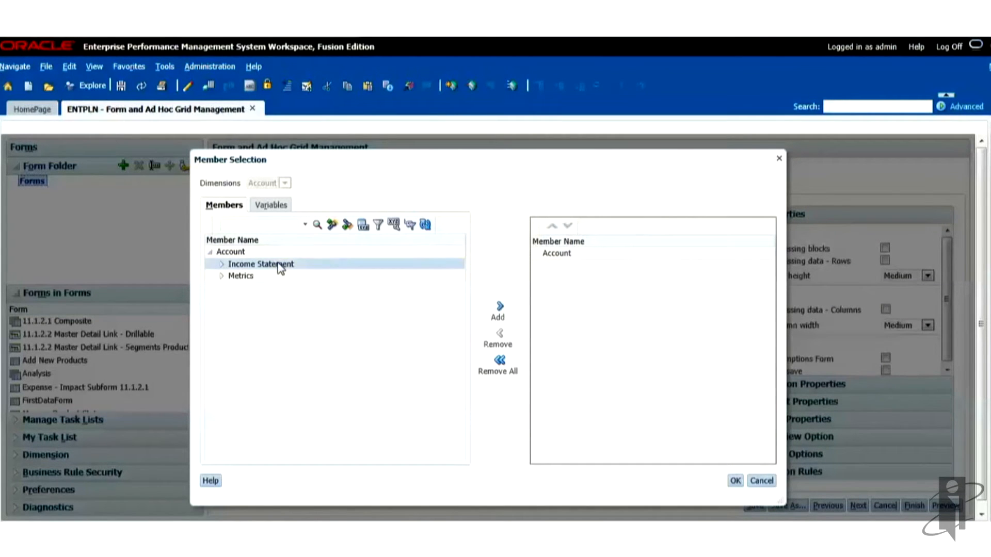
pyautogui.click(379, 227)
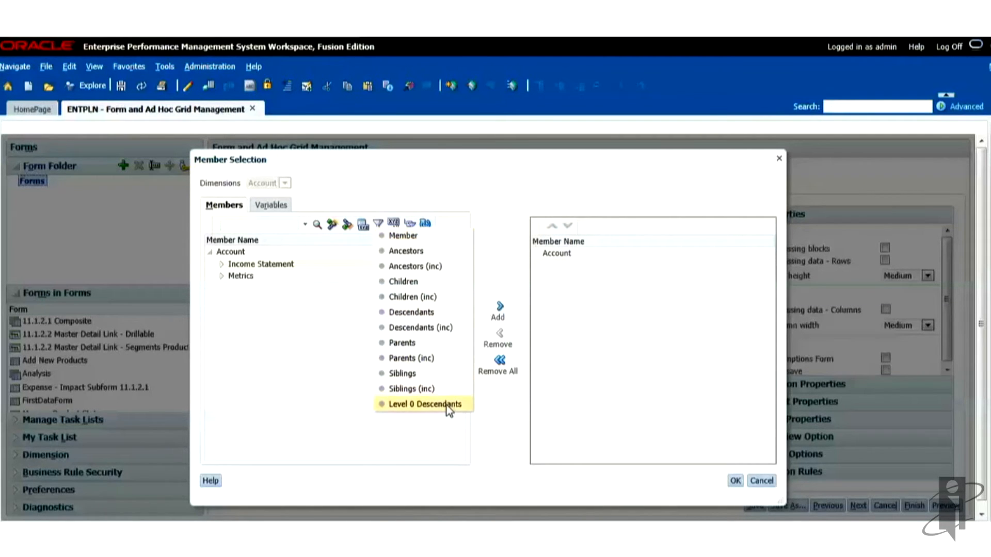
pyautogui.click(425, 404)
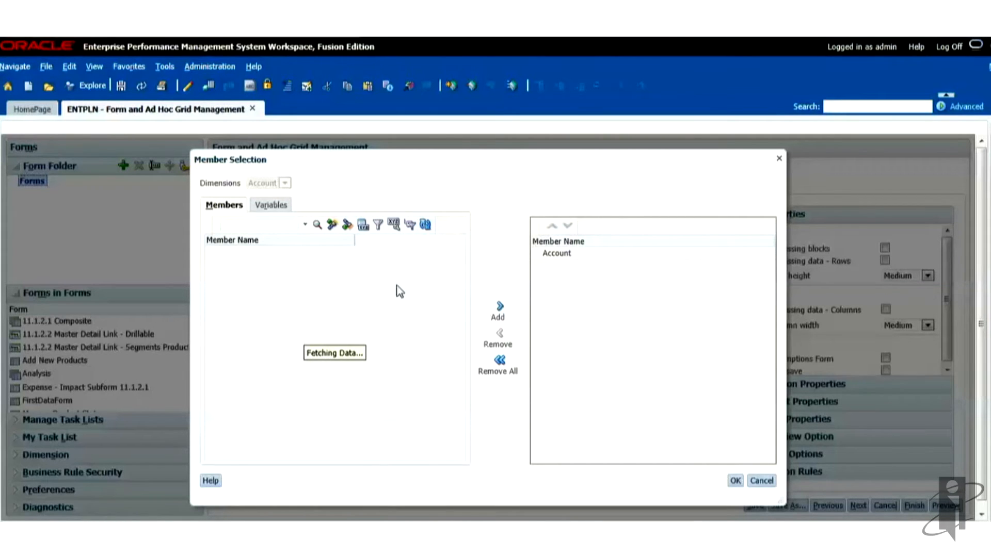
pyautogui.click(354, 265)
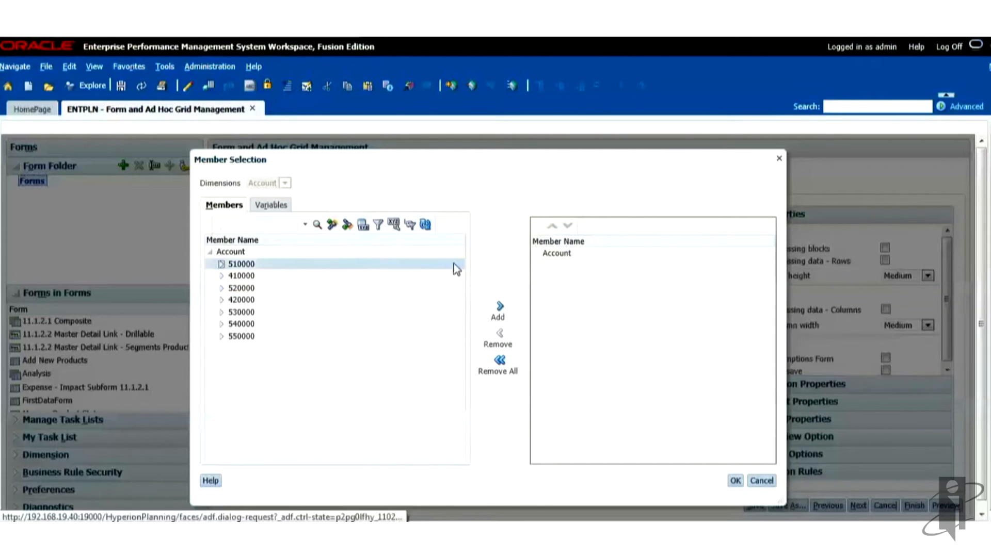
pyautogui.click(500, 307)
pyautogui.click(735, 481)
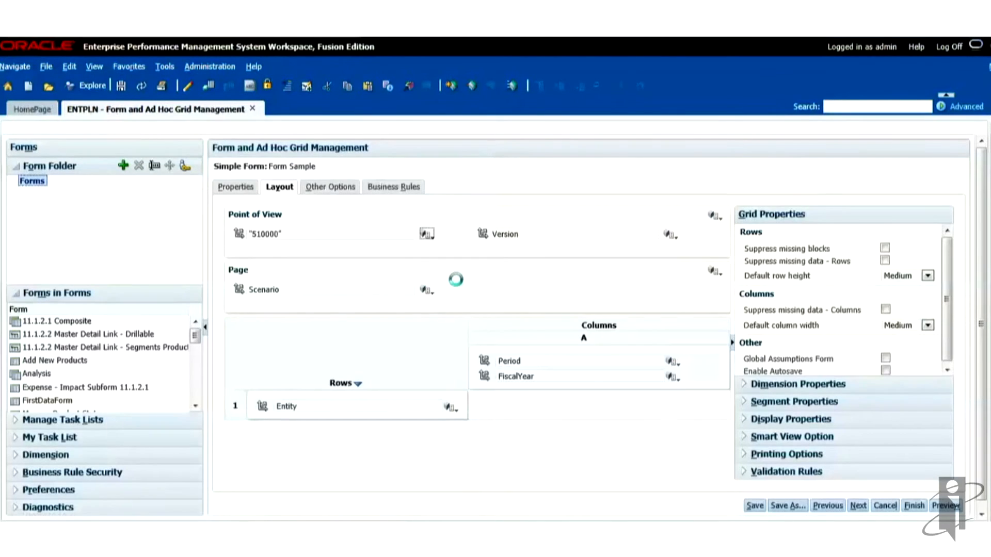
# - Set the point-of-view member for the Version dimension to Final
pyautogui.click(669, 234)
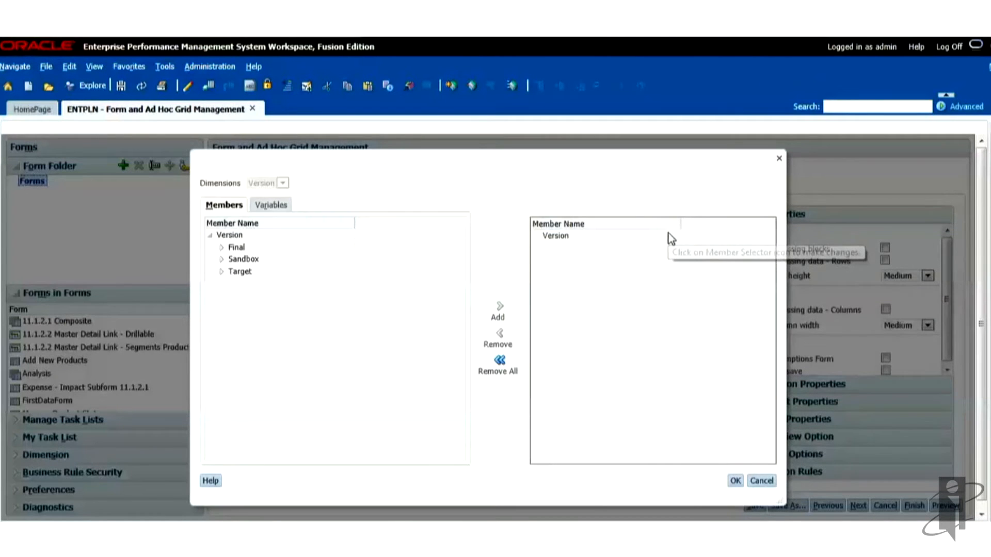
pyautogui.click(271, 264)
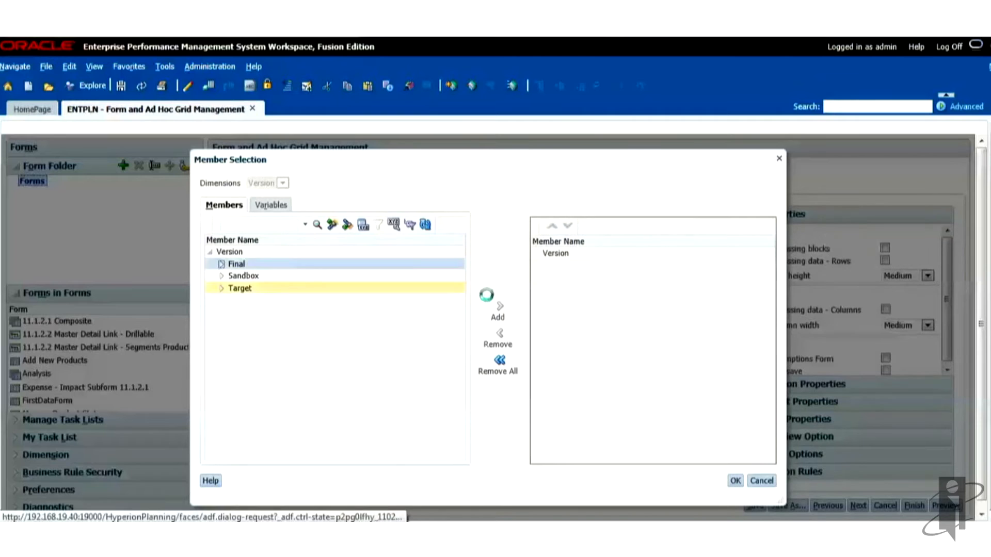
pyautogui.click(500, 310)
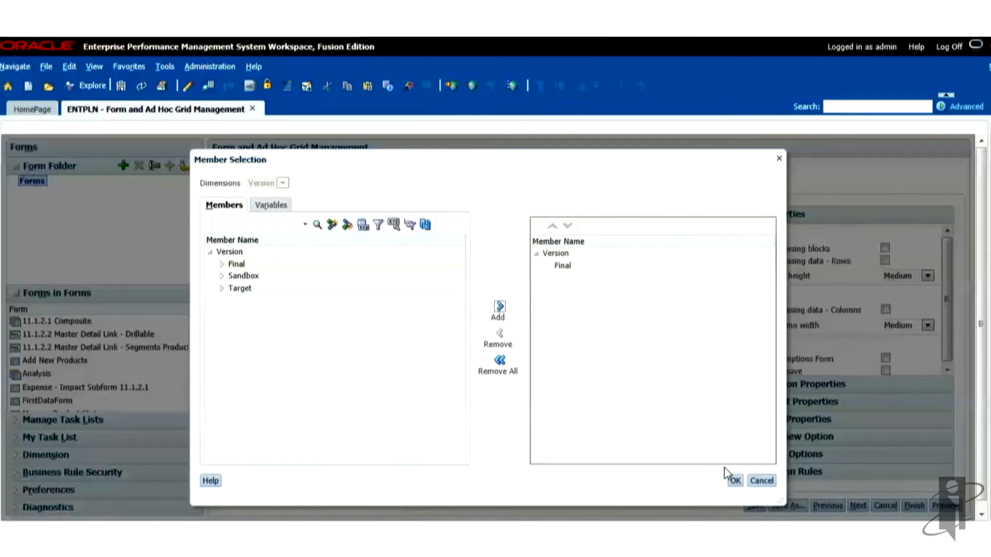
pyautogui.click(735, 482)
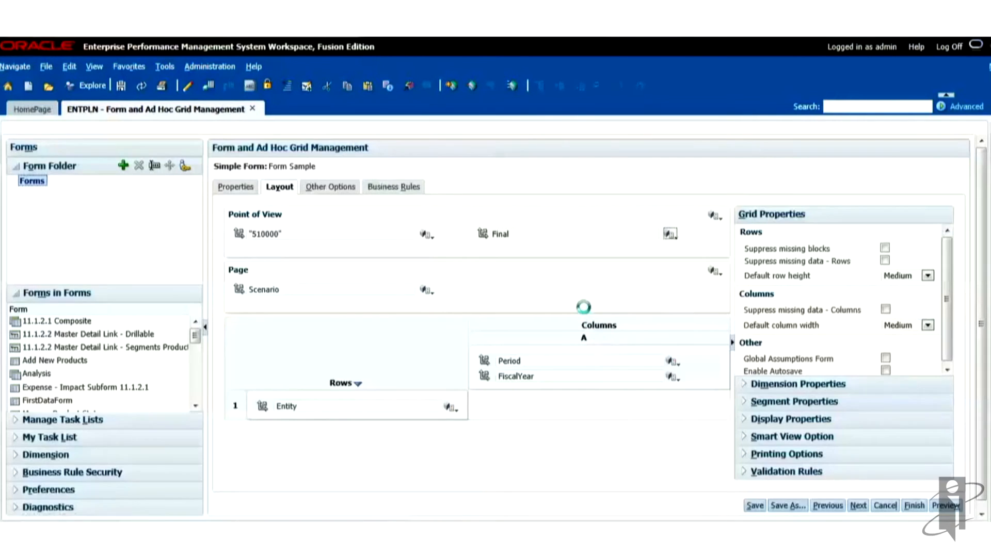
# - Try clearing the Version member's text directly in the point of view
pyautogui.click(572, 232)
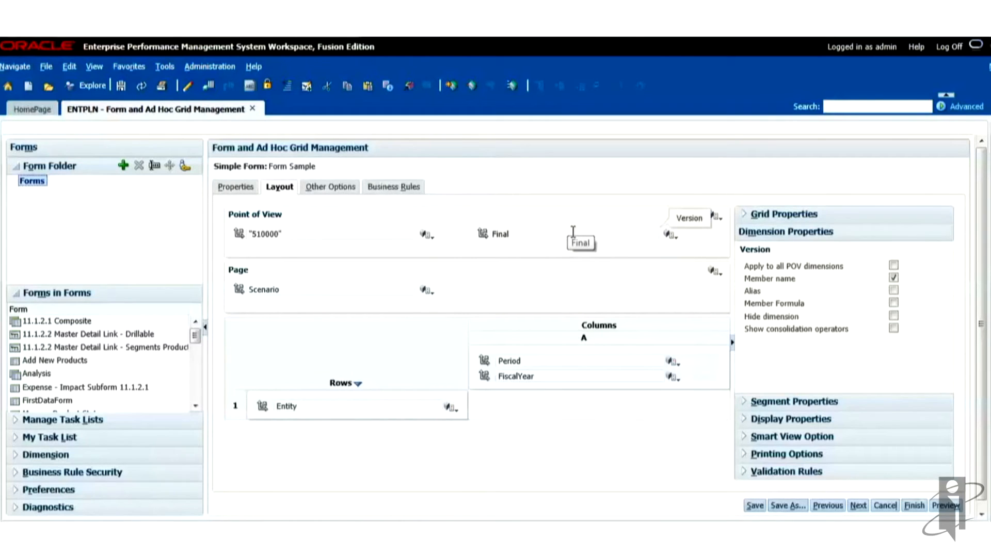
pyautogui.press('BackSpace')
pyautogui.press('BackSpace')
pyautogui.press('BackSpace')
pyautogui.press('BackSpace')
pyautogui.press('BackSpace')
# - Assign the Actual and Budget members to the Scenario page dimension
pyautogui.click(426, 290)
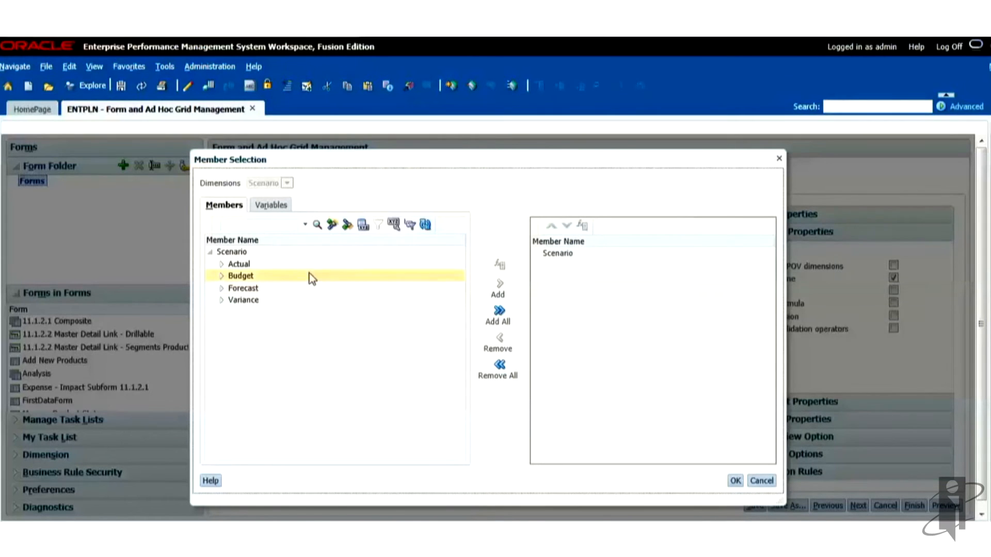
pyautogui.click(303, 262)
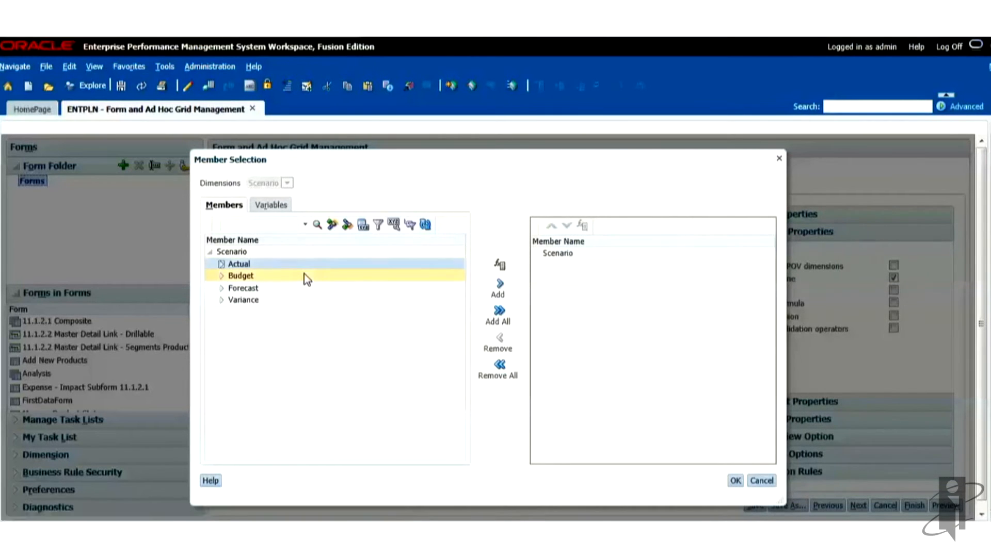
pyautogui.keyDown('ctrl'); pyautogui.click(304, 273); pyautogui.keyUp('ctrl')
pyautogui.click(500, 296)
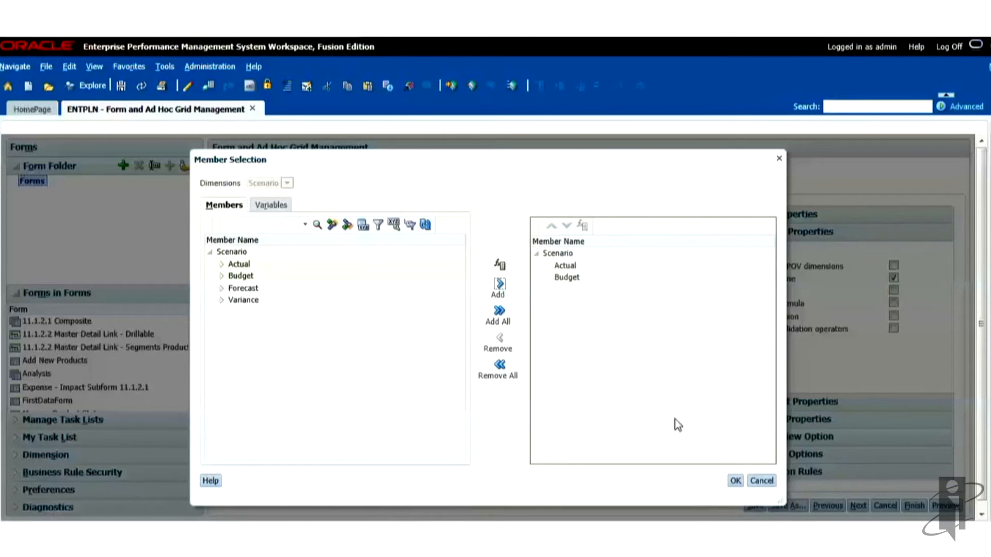
pyautogui.click(737, 480)
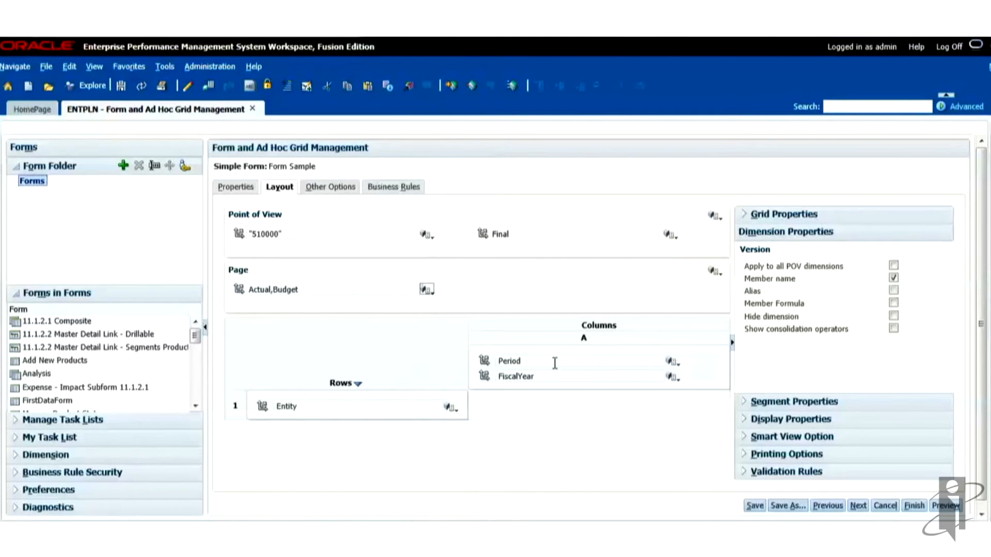
# - Filter the row's Entity dimension to Level 0 Descendants and add members E01_101_1210 through E01_101_3000 to the selection
pyautogui.click(448, 408)
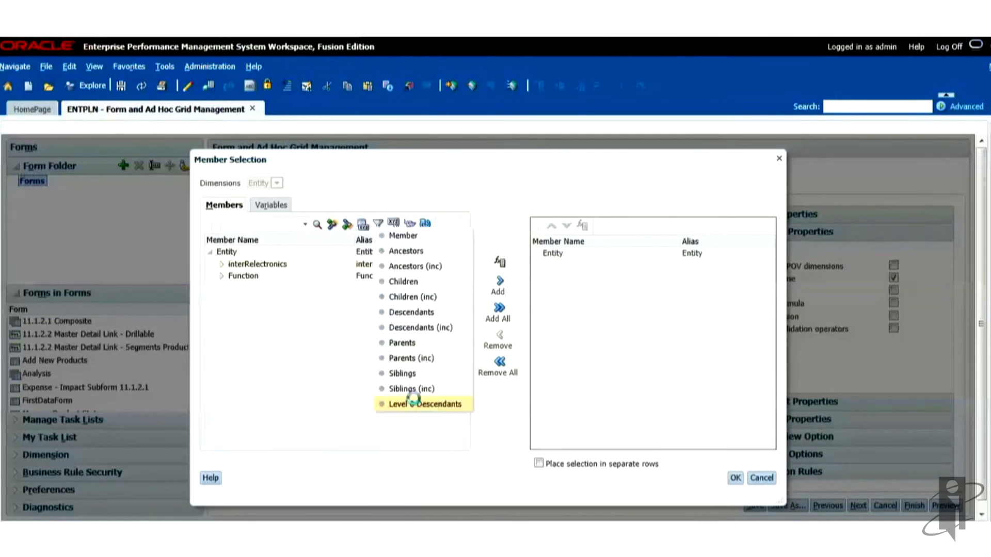
pyautogui.click(414, 402)
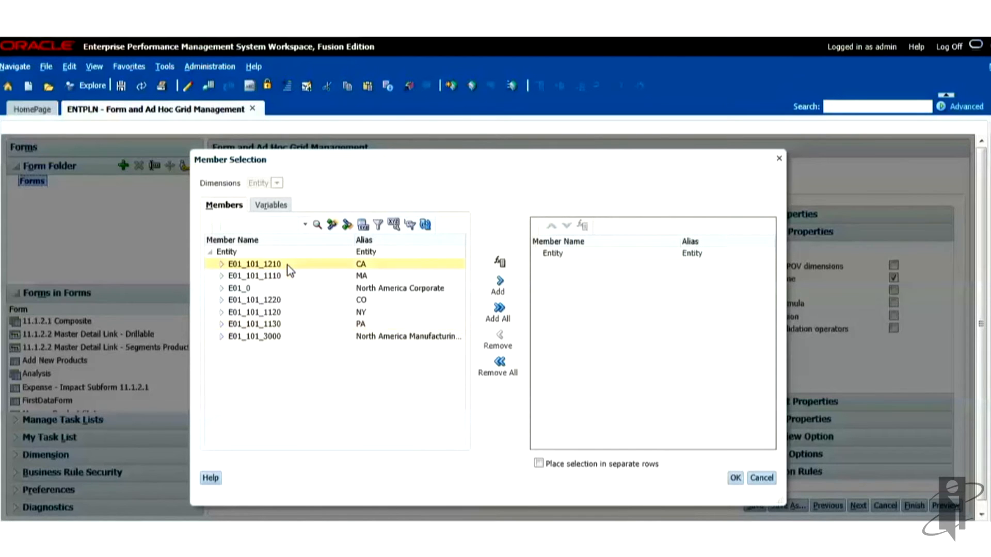
pyautogui.click(287, 265)
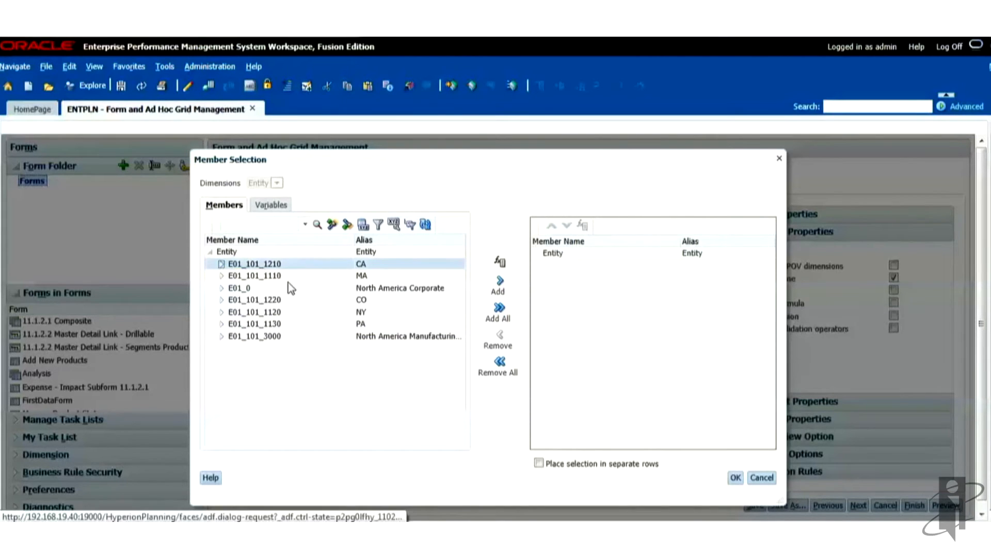
pyautogui.keyDown('shift'); pyautogui.click(296, 335); pyautogui.keyUp('shift')
pyautogui.click(500, 282)
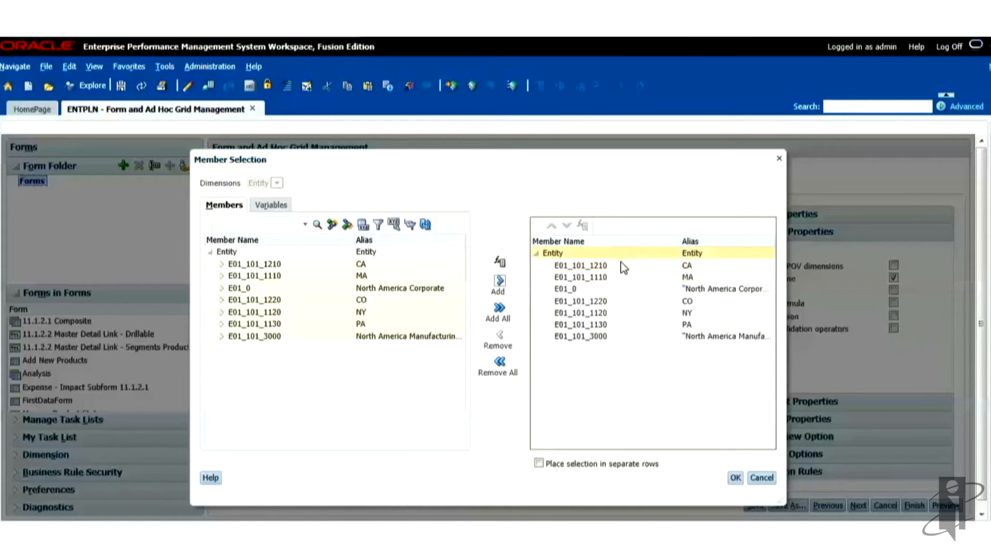
# - Remove E01_0 and E01_101_3000 from the Entity selection and place the remaining members in separate rows
pyautogui.click(622, 294)
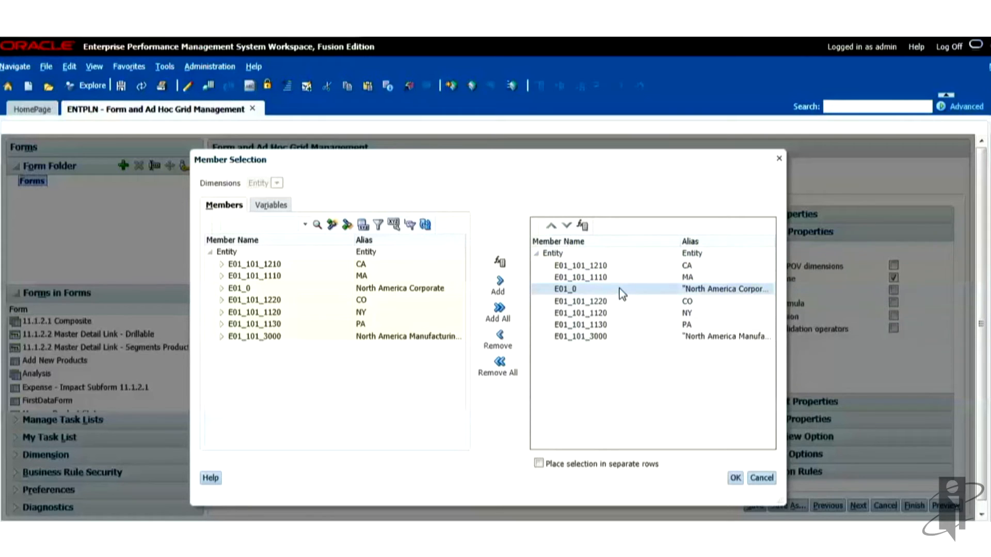
pyautogui.keyDown('ctrl'); pyautogui.click(629, 339); pyautogui.keyUp('ctrl')
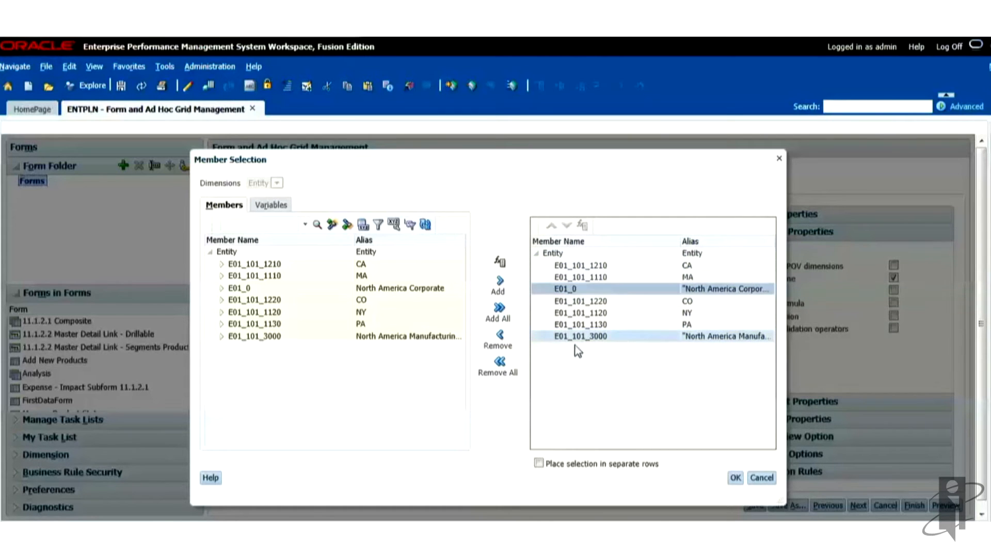
pyautogui.click(500, 339)
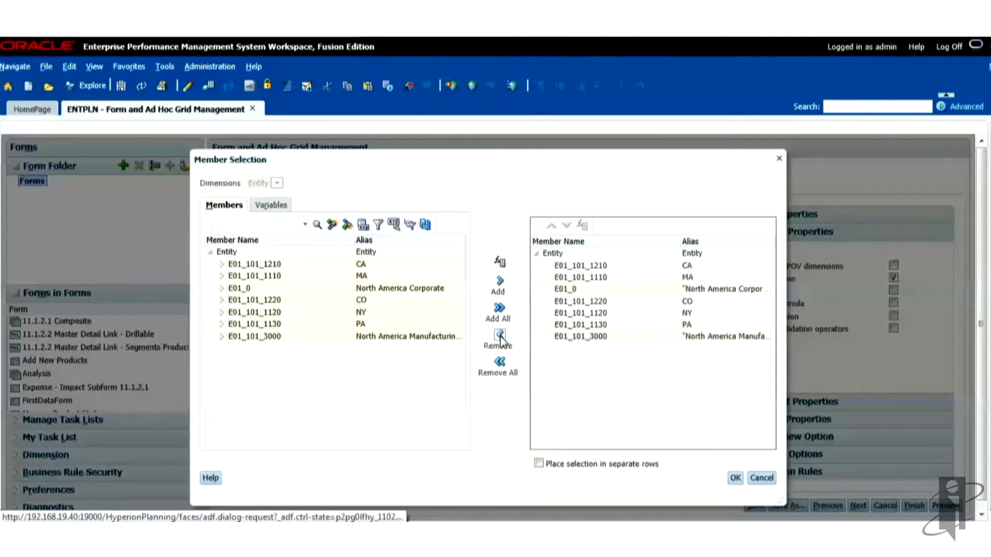
pyautogui.click(538, 464)
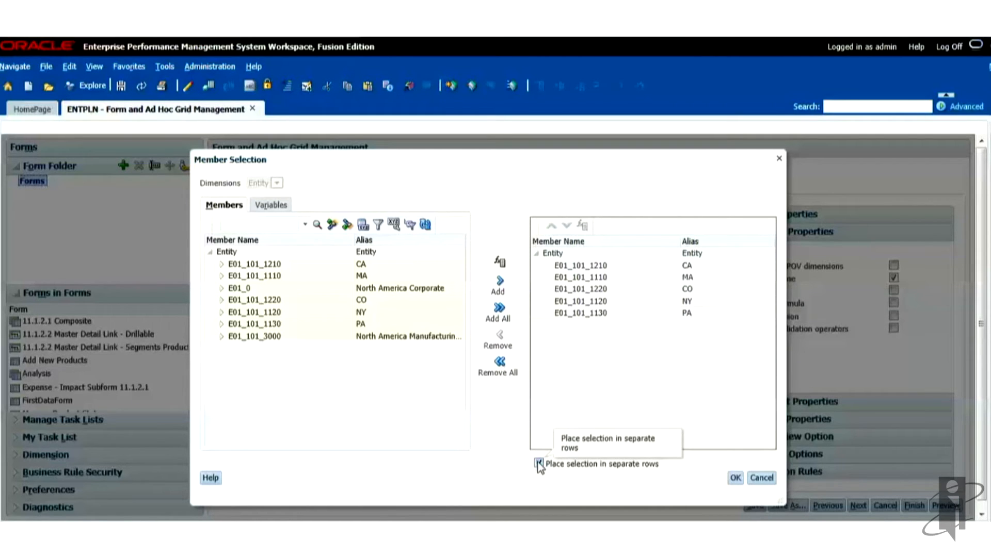
pyautogui.click(735, 478)
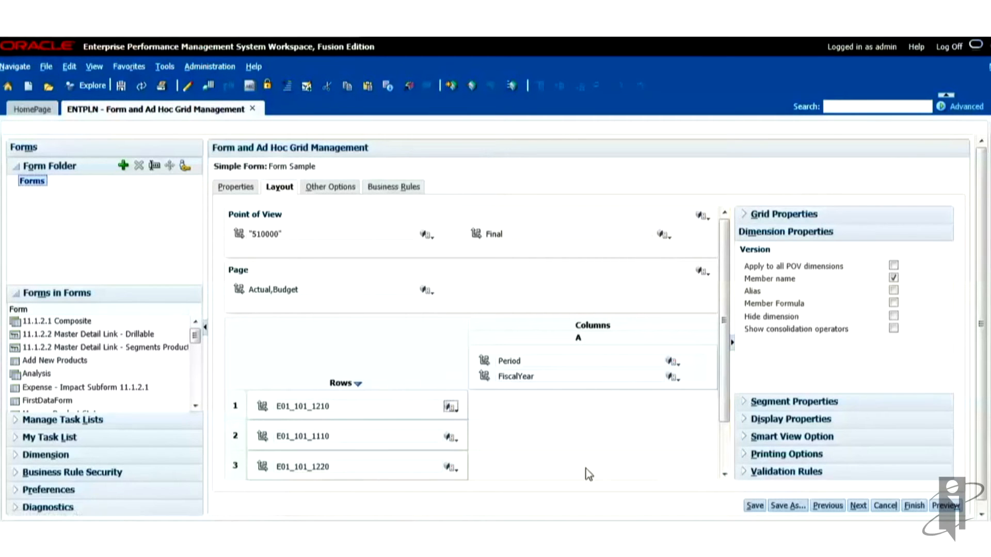
# - Generate a rolling forecast setup on column A with prefix RF, reusing the existing substitution variables
pyautogui.rightClick(628, 345)
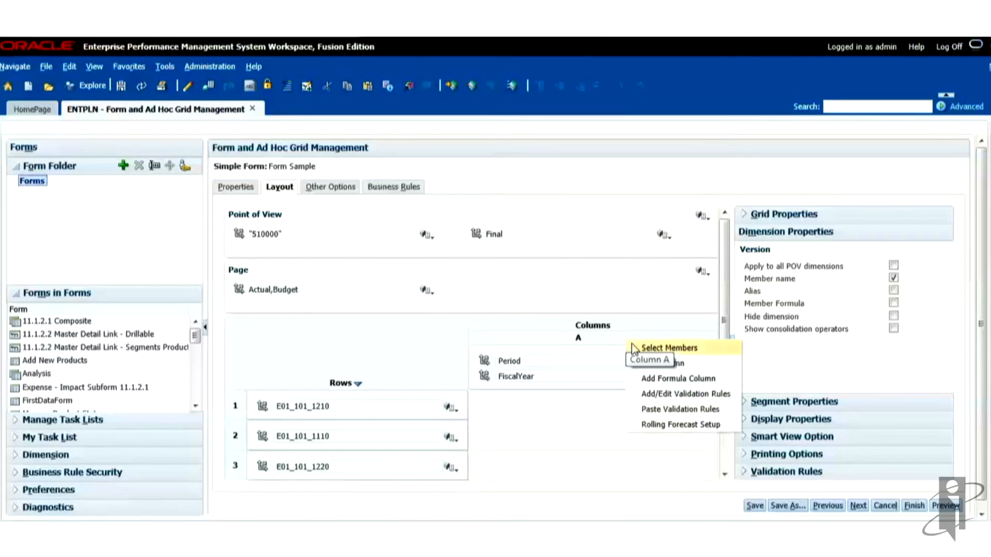
pyautogui.click(653, 424)
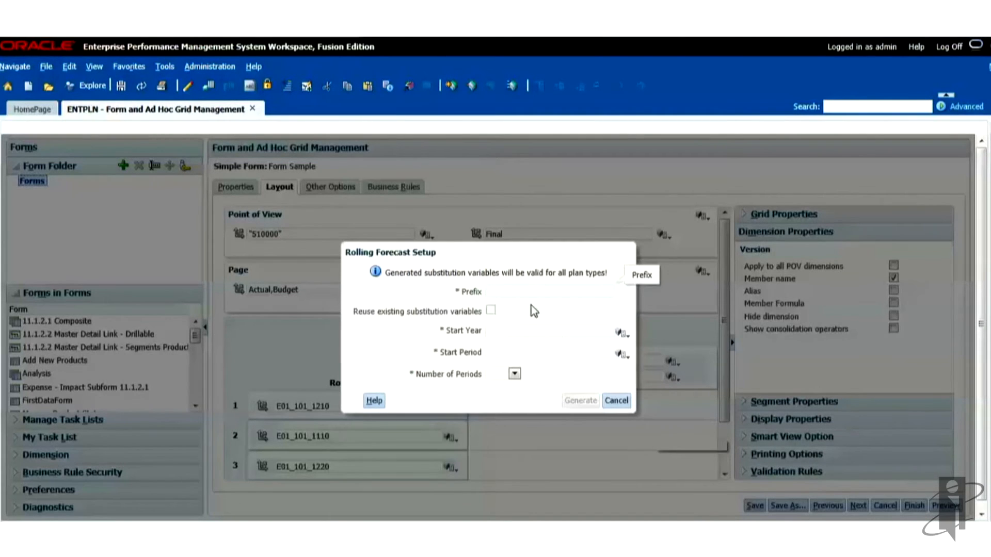
pyautogui.write('RF')
pyautogui.click(490, 310)
pyautogui.click(491, 311)
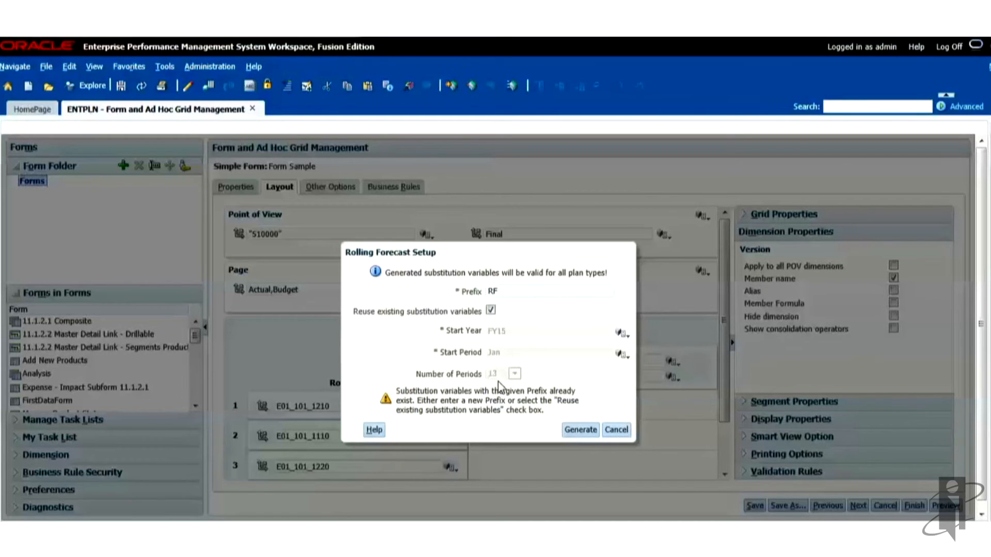
pyautogui.click(582, 430)
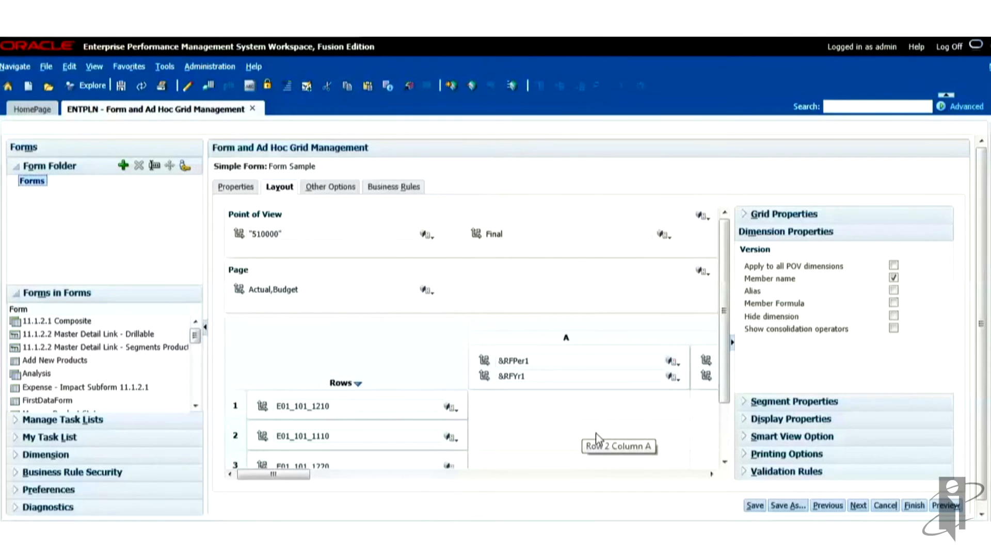
# - Preview the form, view the member choices of its Scenario page dimension, and close the preview
pyautogui.moveTo(302, 474); pyautogui.dragTo(274, 477)
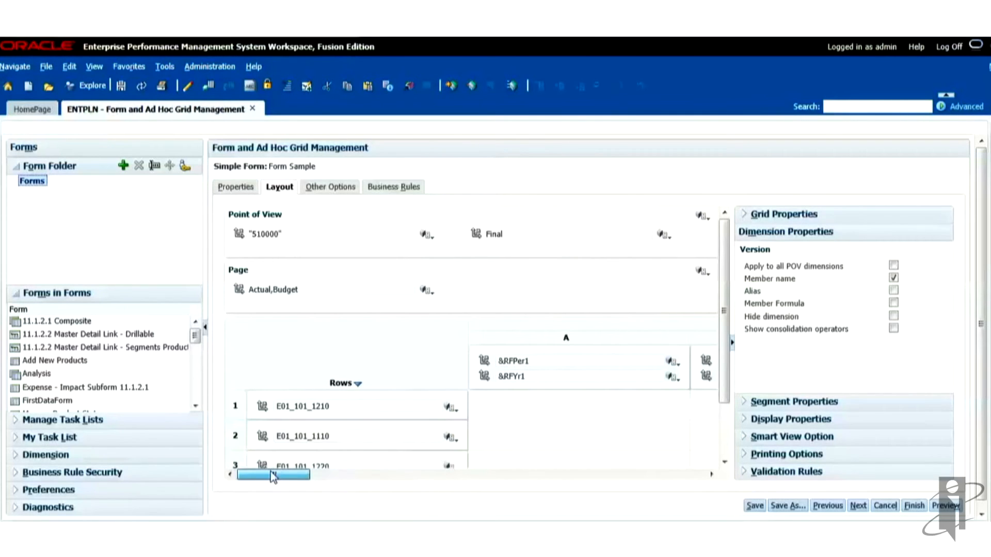
pyautogui.click(943, 509)
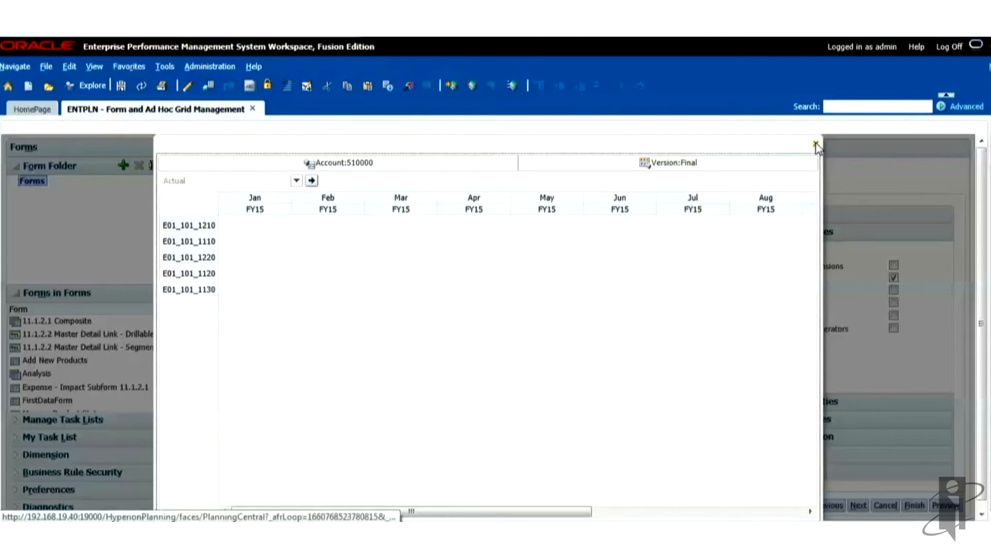
pyautogui.click(297, 183)
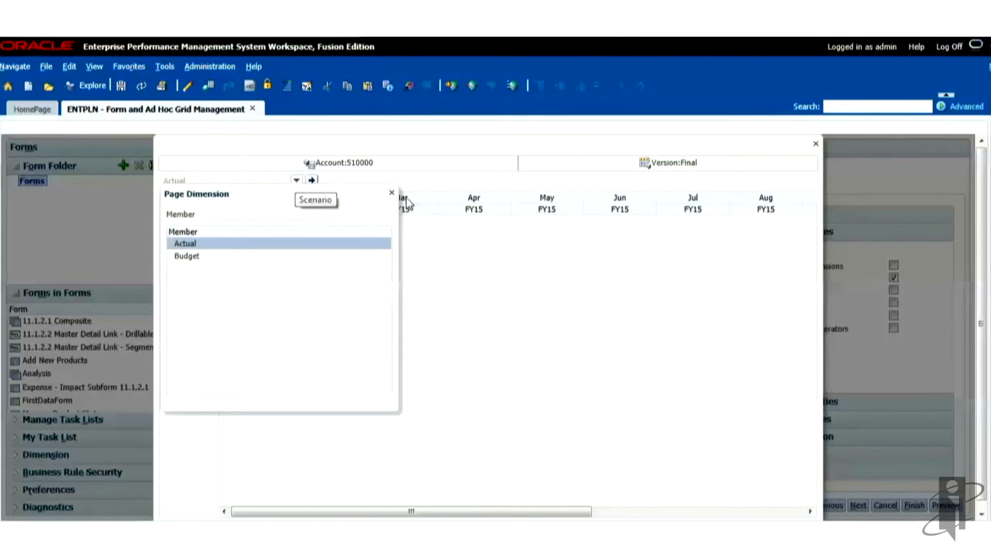
pyautogui.click(391, 193)
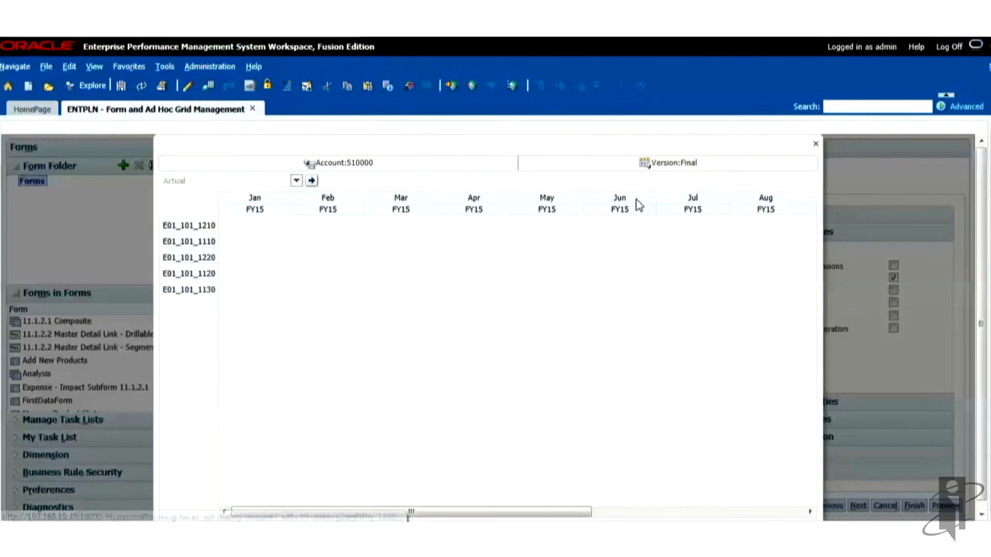
pyautogui.click(816, 144)
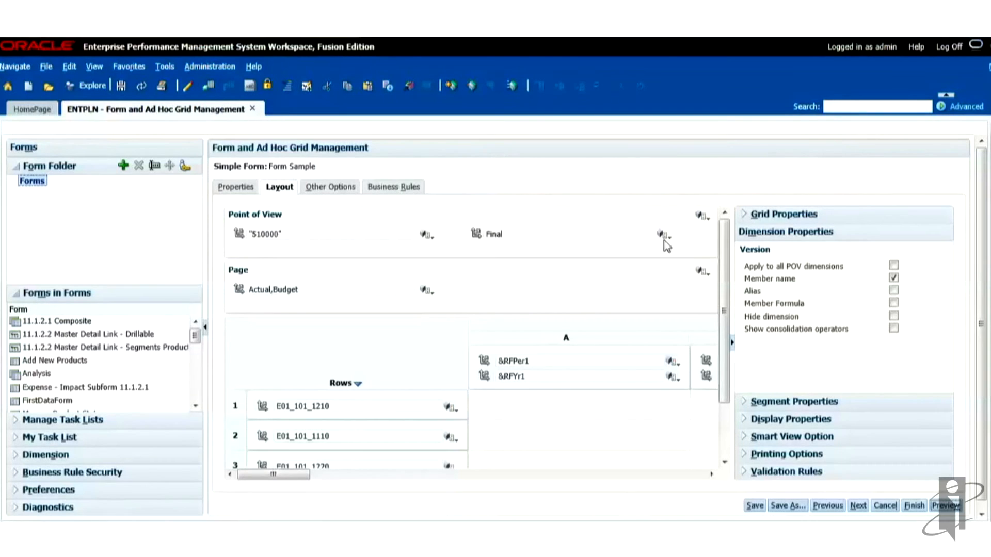
# - Add a formula row below row 5 and label it Total
pyautogui.scroll(-3, 726, 310)
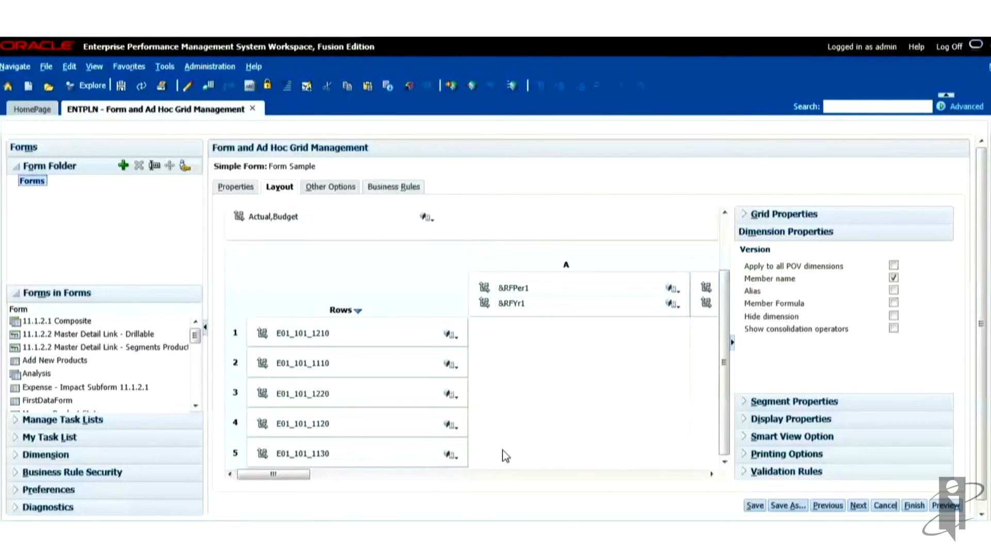
pyautogui.rightClick(231, 458)
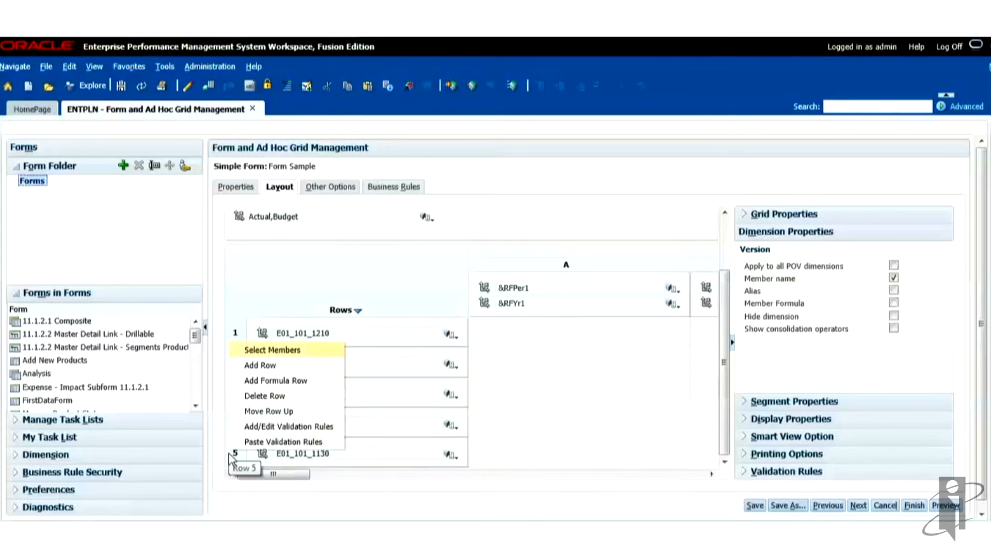
pyautogui.click(276, 381)
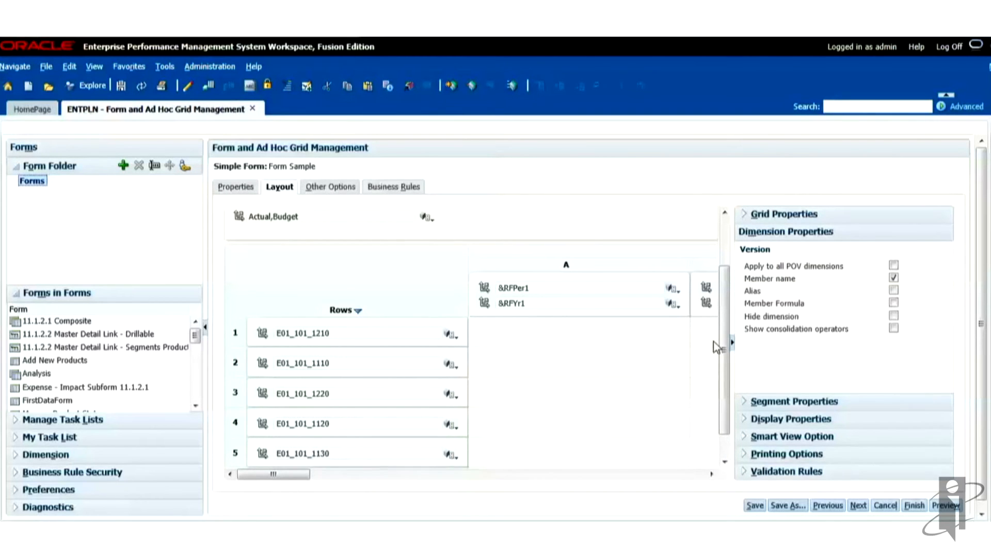
pyautogui.scroll(-2, 717, 349)
pyautogui.click(325, 444)
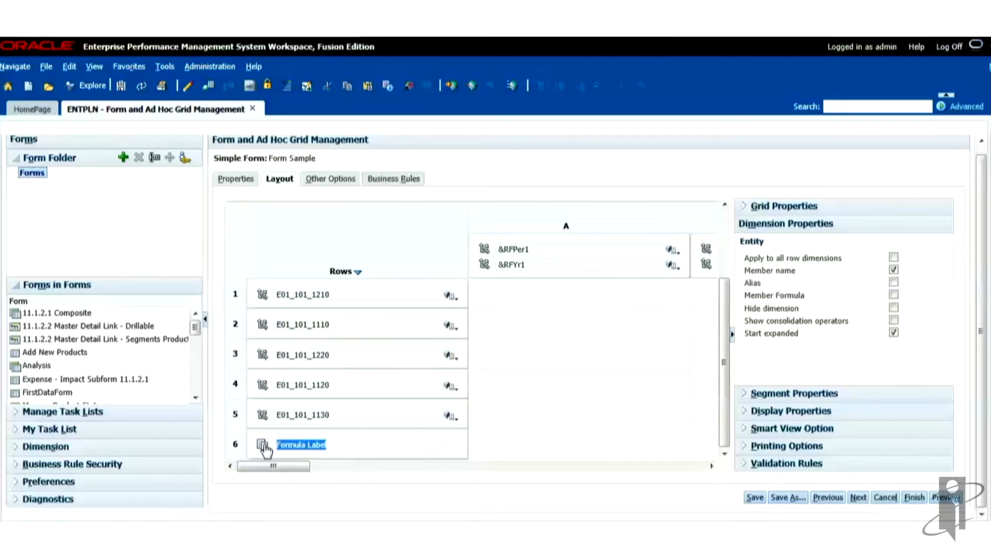
pyautogui.write('Total')
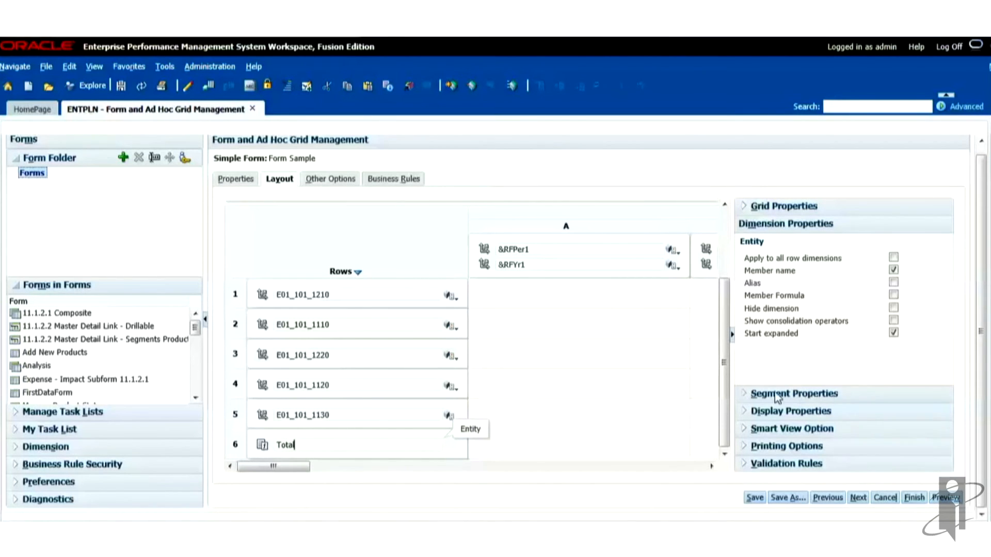
# - Set the Total row's formula to [1]+[2]+[3]+[4]+[5]
pyautogui.click(236, 444)
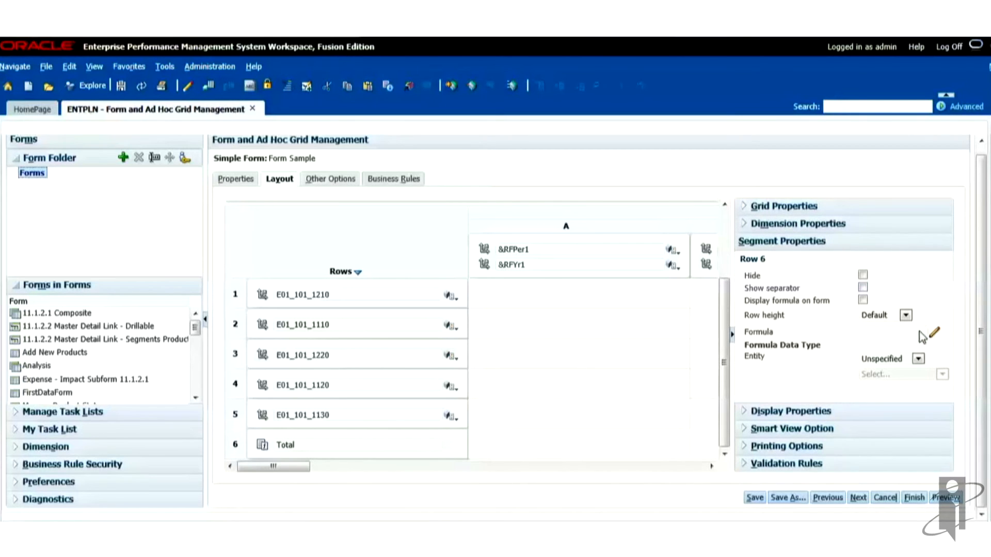
pyautogui.click(891, 332)
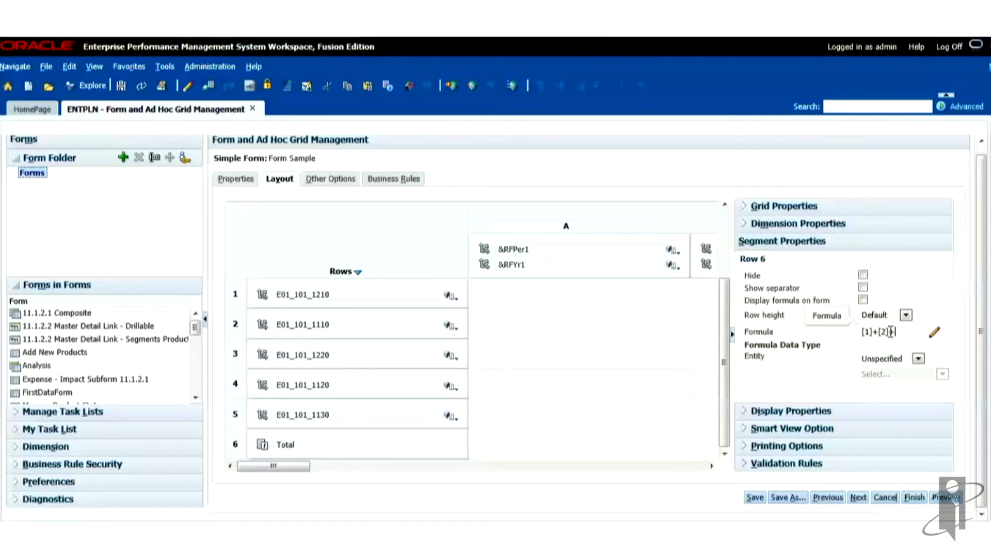
pyautogui.write('+[3]+[4]+[5]')
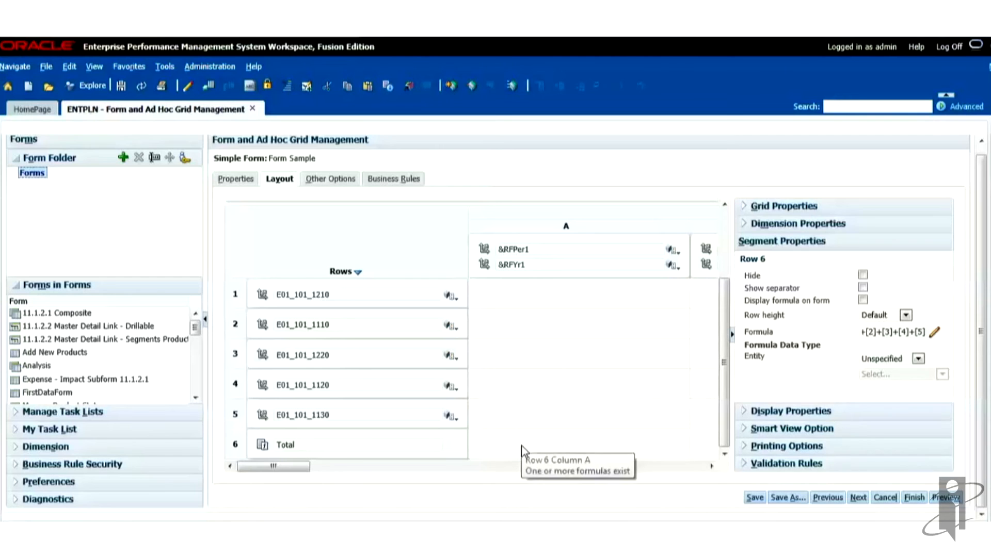
# - Set the validation rules location to Row 6 and start a new validation rule there
pyautogui.click(746, 465)
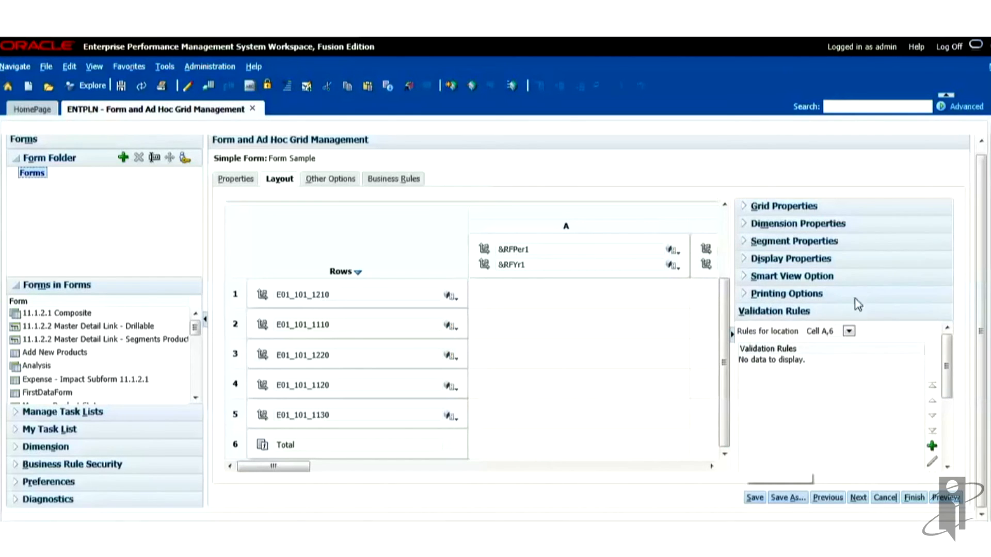
pyautogui.click(849, 330)
pyautogui.click(867, 396)
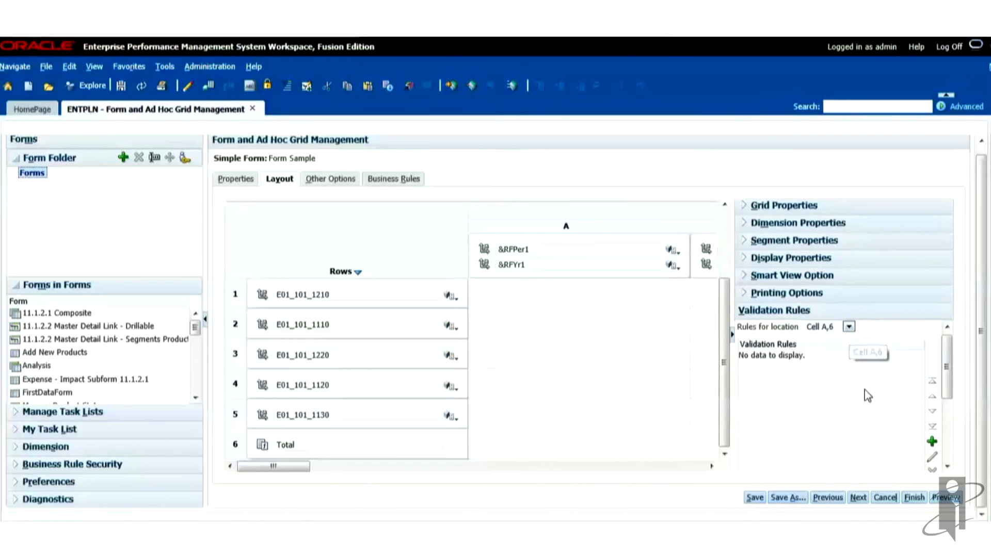
pyautogui.click(849, 327)
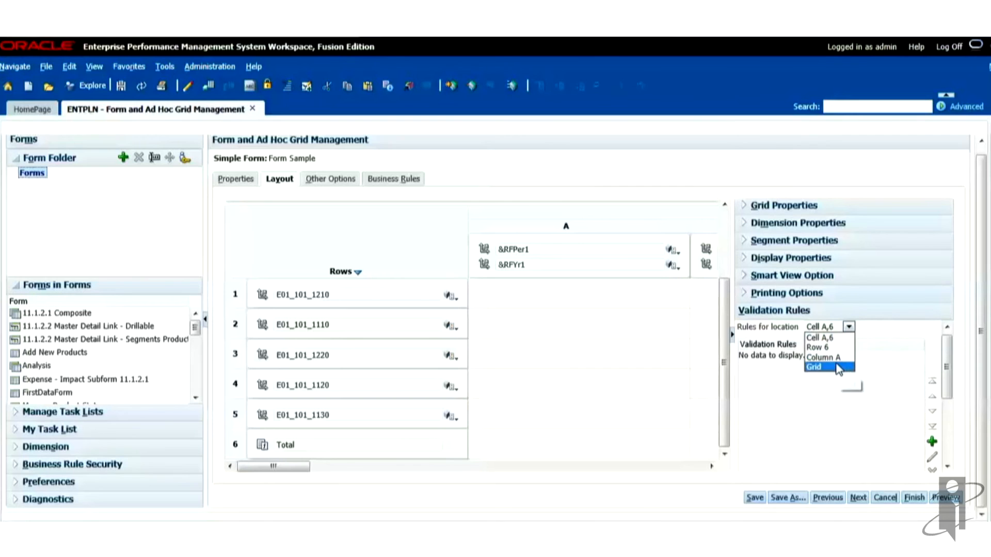
pyautogui.click(825, 347)
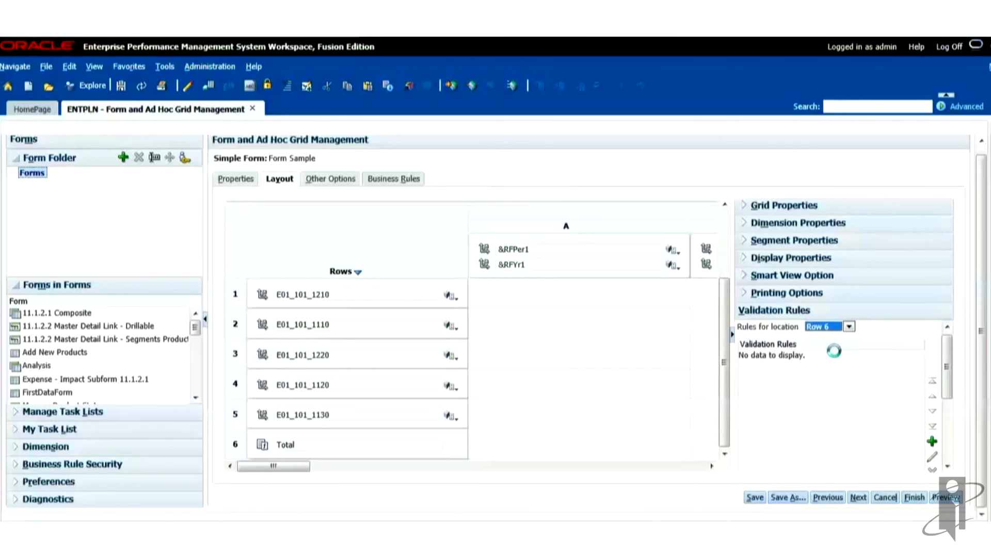
pyautogui.click(932, 443)
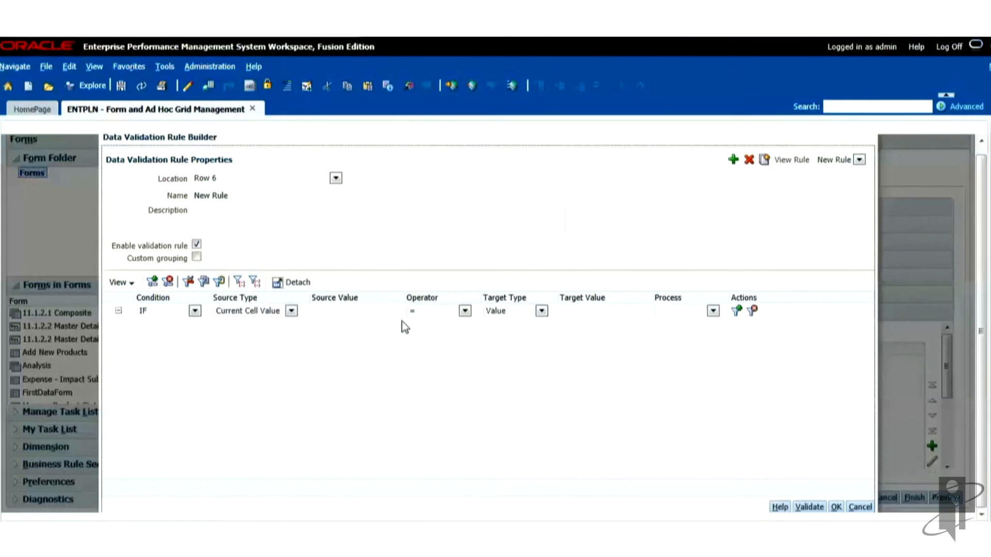
# - Name the new validation rule TotalRule
pyautogui.click(243, 196)
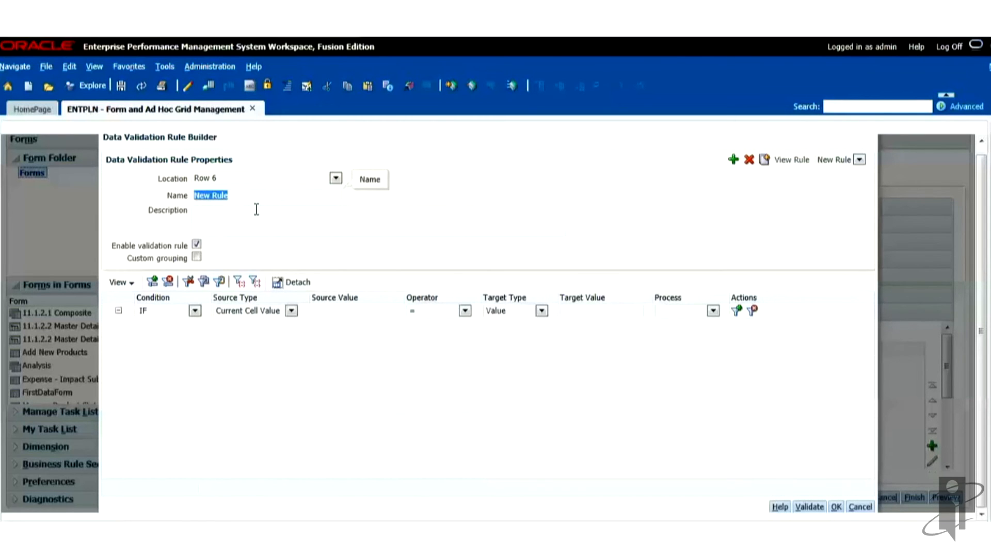
pyautogui.write('Row')
pyautogui.press('BackSpace')
pyautogui.press('BackSpace')
pyautogui.press('BackSpace')
pyautogui.write('Total')
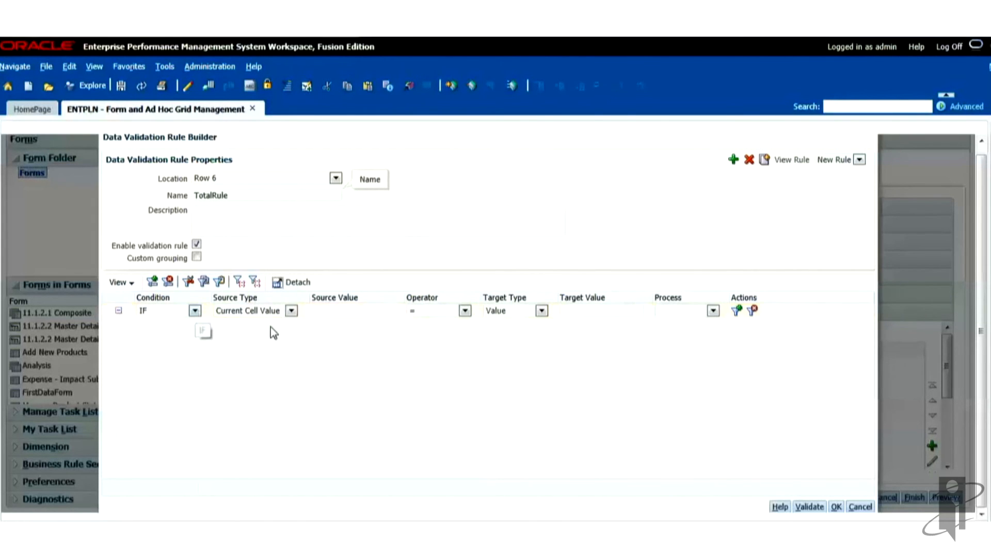
# - Define the rule's IF condition as Current Cell Value Not Equals the value 1
pyautogui.click(466, 312)
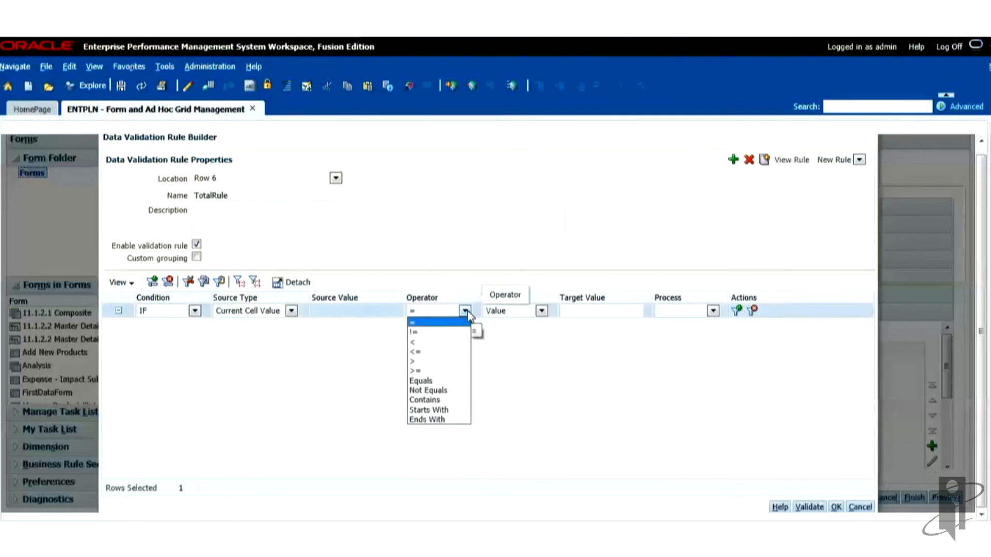
pyautogui.click(432, 390)
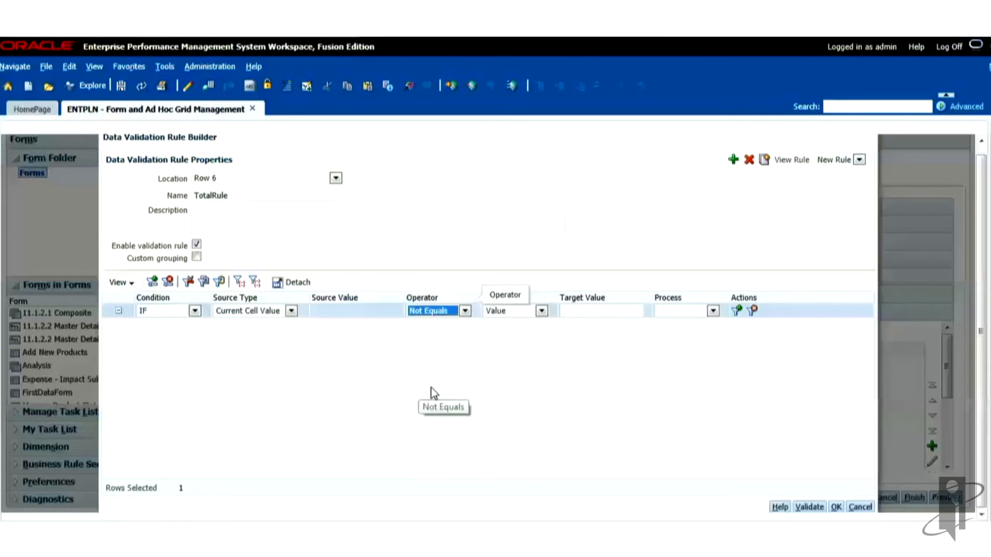
pyautogui.click(541, 311)
pyautogui.click(541, 311)
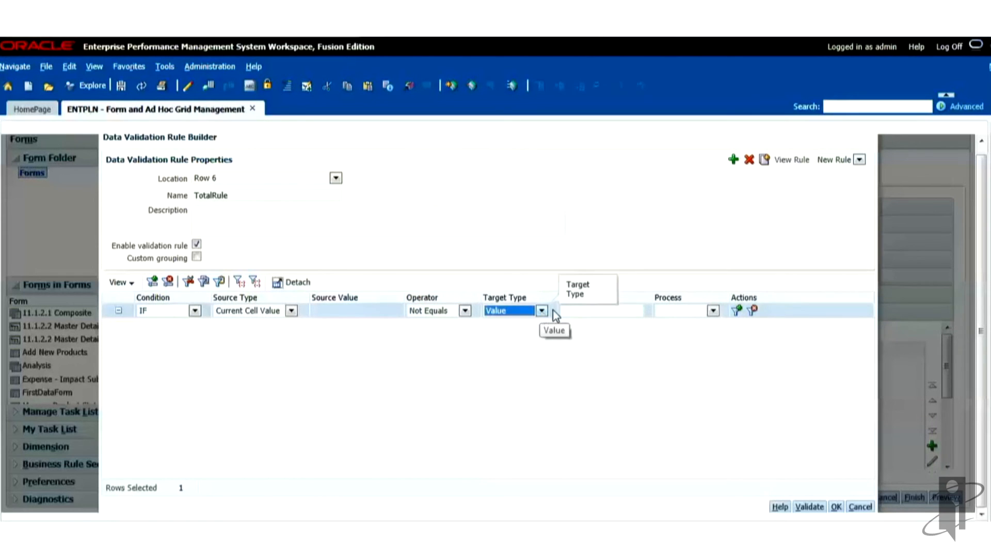
pyautogui.click(588, 310)
pyautogui.write('1')
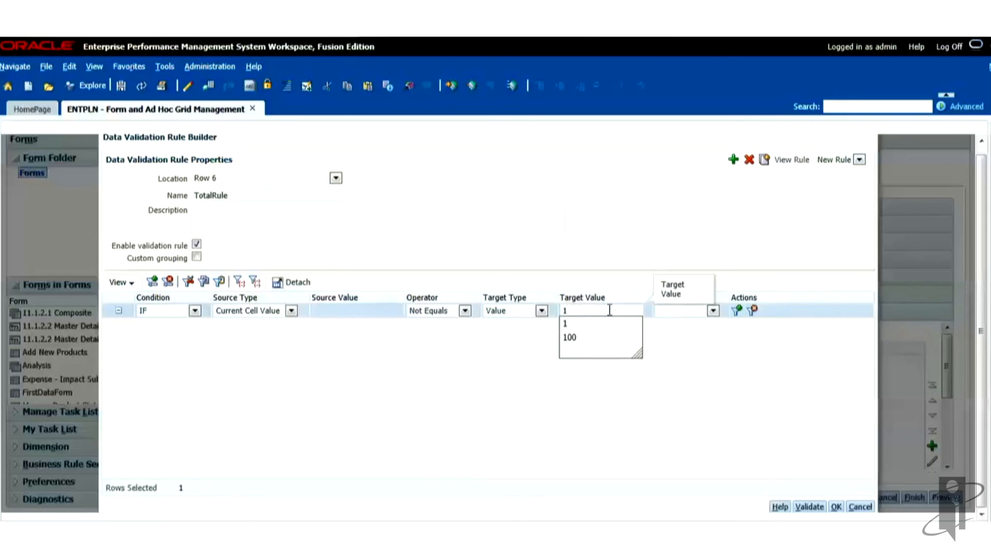
pyautogui.click(680, 310)
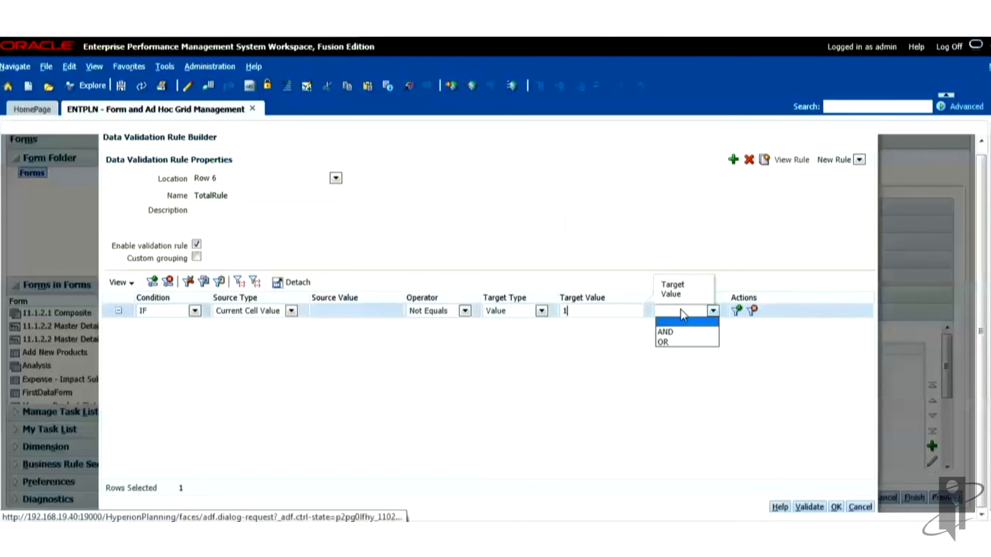
# - Add a second condition line below the IF line and make it a THEN condition
pyautogui.click(739, 312)
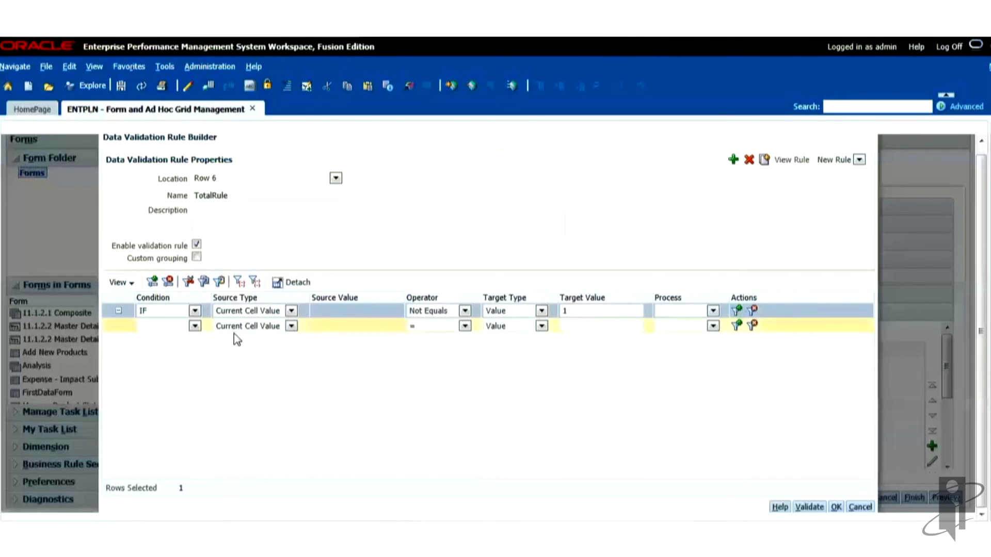
pyautogui.click(195, 326)
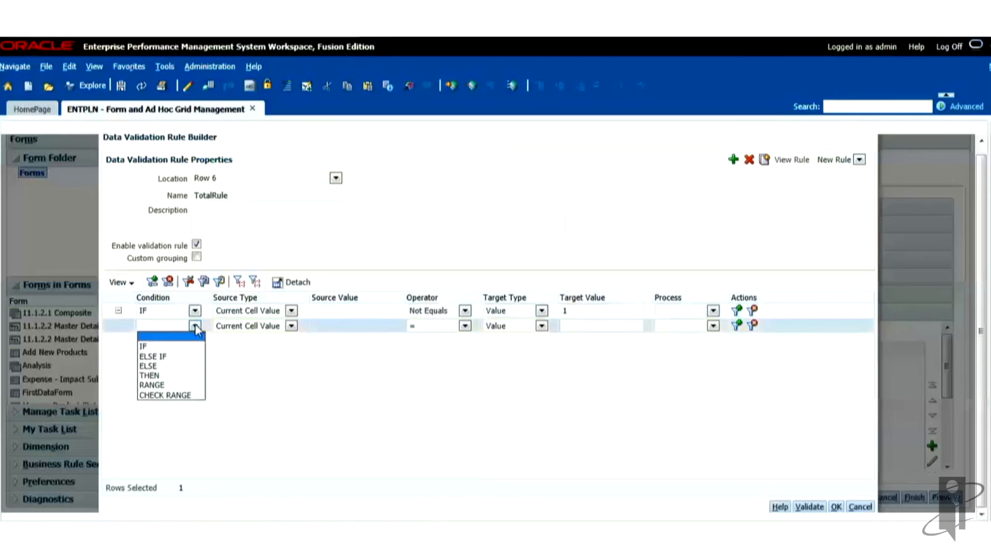
pyautogui.click(165, 376)
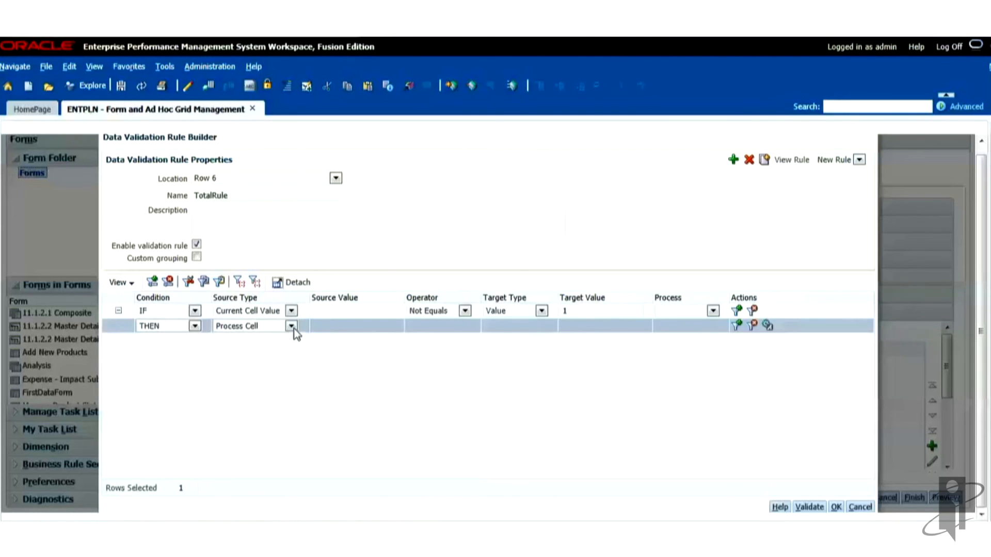
# - Format the THEN line's processed cell with background color DB7093 and the validation message "Does not equal 100%"
pyautogui.click(769, 326)
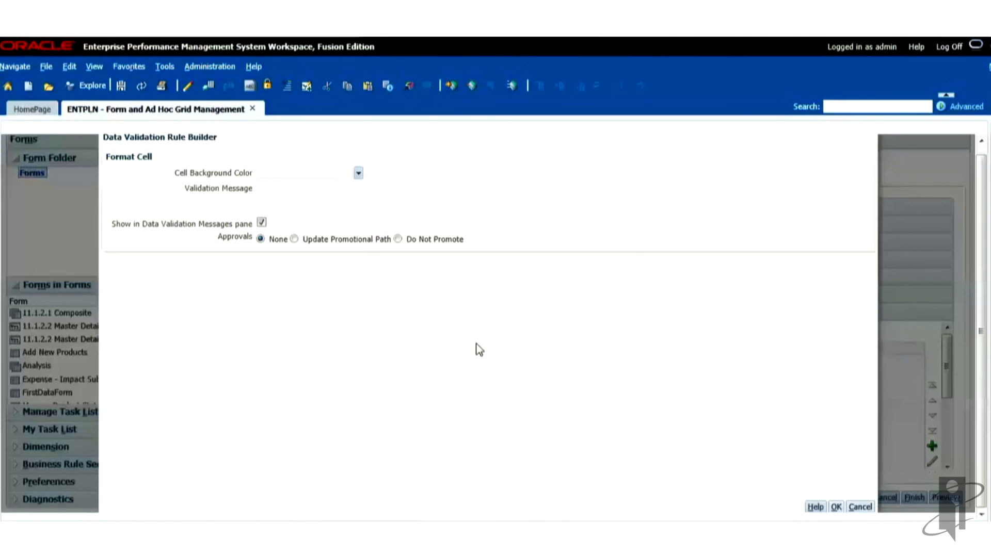
pyautogui.click(358, 174)
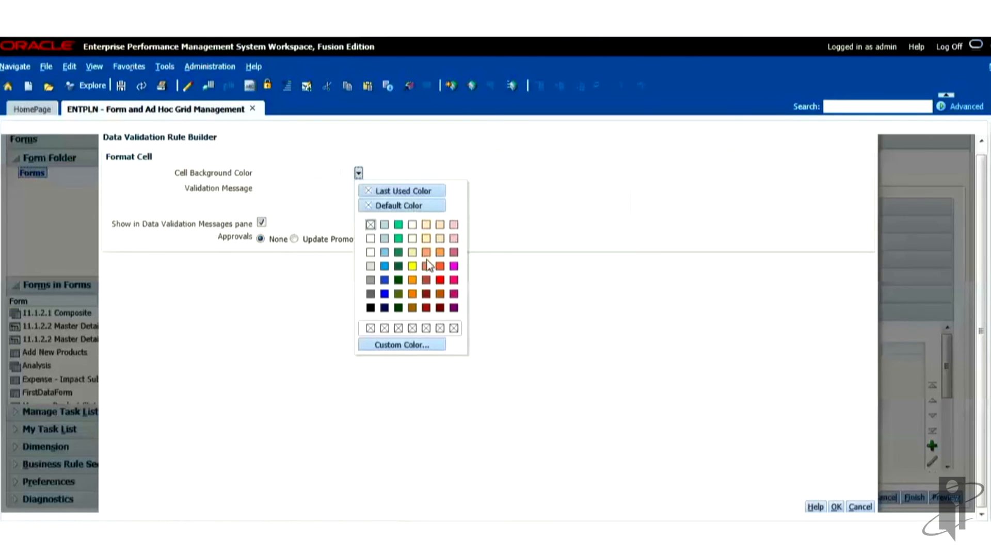
pyautogui.click(454, 253)
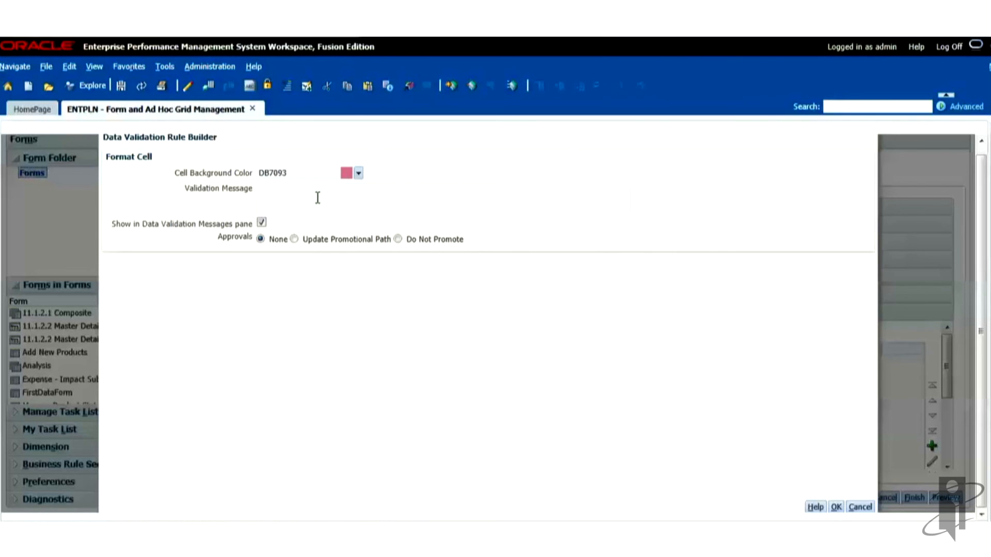
pyautogui.write('Does not ')
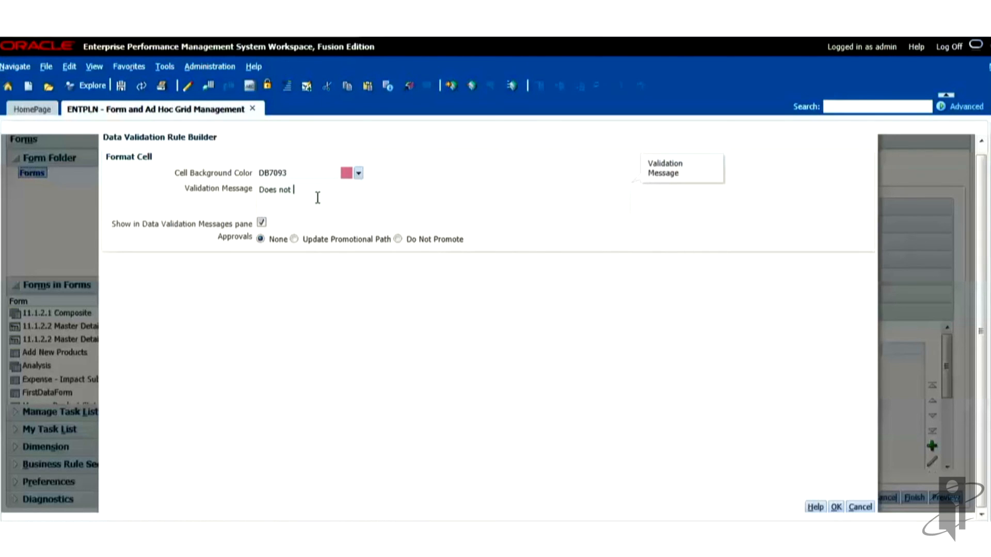
pyautogui.write('equal')
pyautogui.write('100%')
pyautogui.click(836, 507)
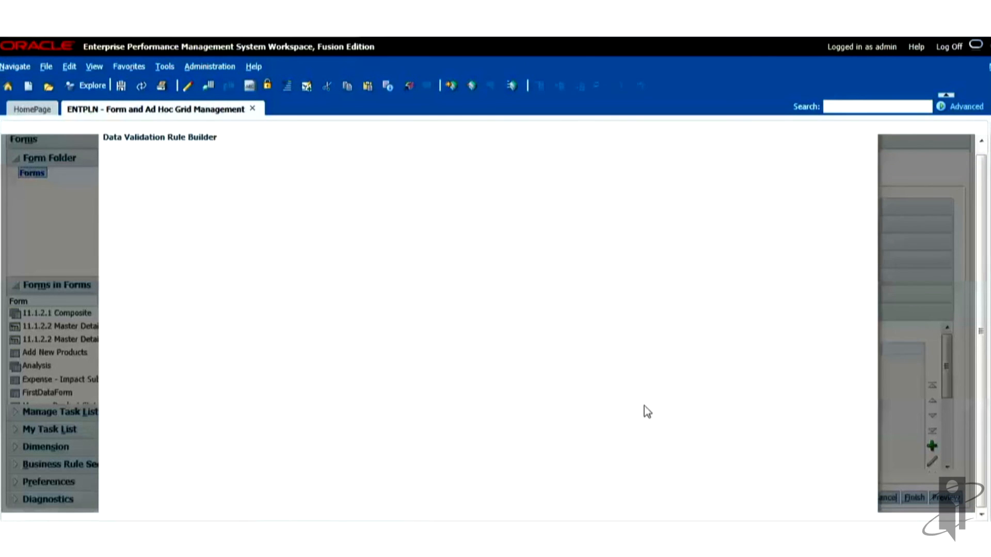
# - Validate TotalRule for errors and accept it into the form's validation rules
pyautogui.click(810, 508)
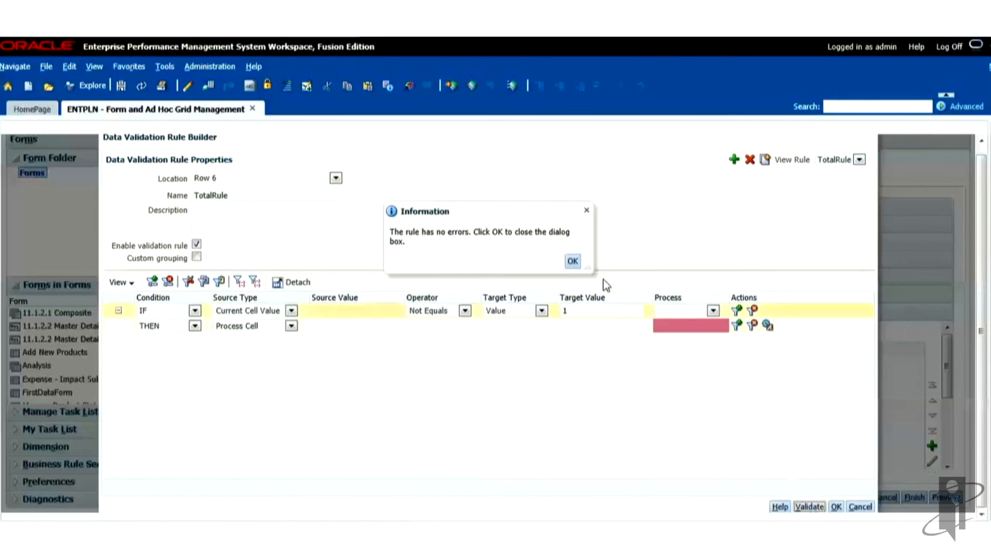
pyautogui.click(572, 261)
pyautogui.click(835, 507)
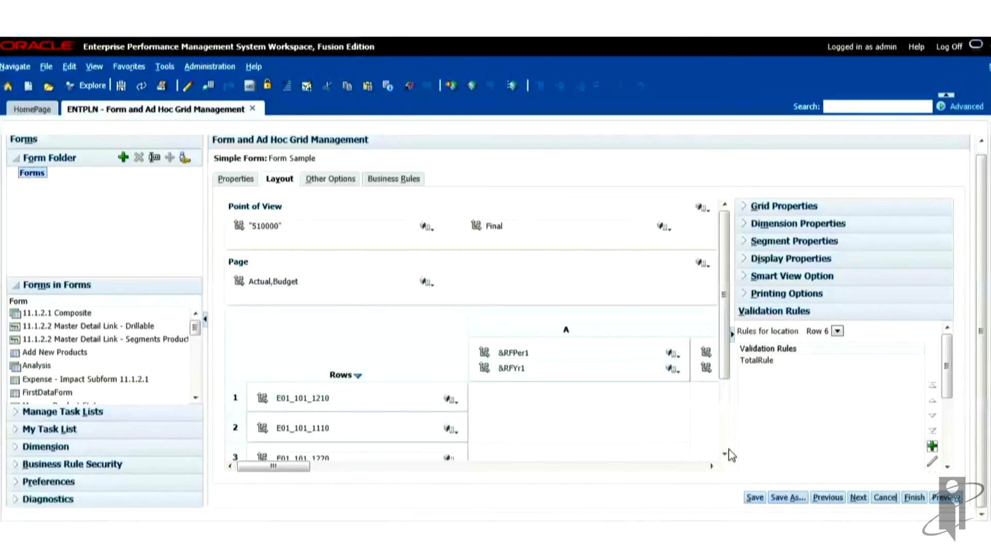
# - Check the Total row's validation marking, finish the form design, and open Form Sample for data entry
pyautogui.scroll(-3, 728, 454)
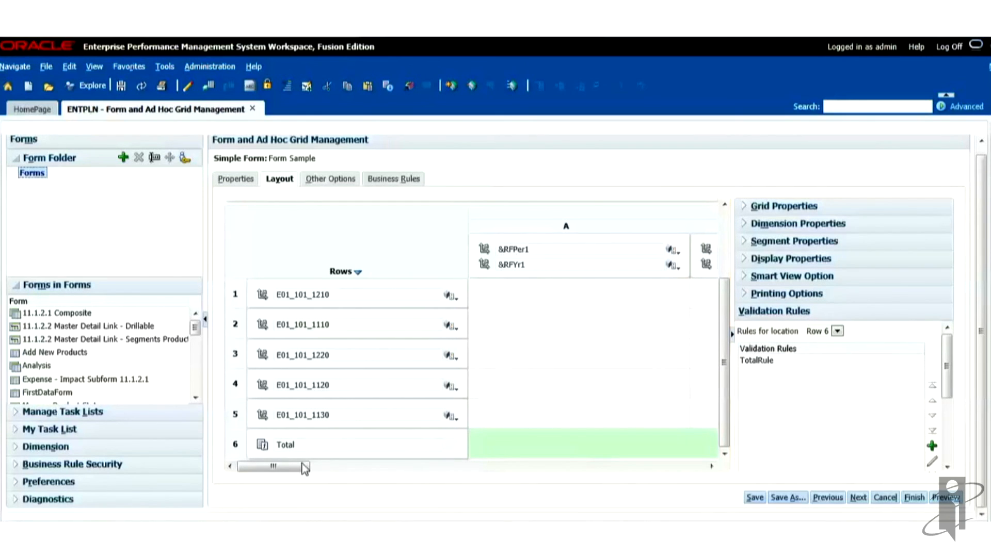
pyautogui.moveTo(545, 449)
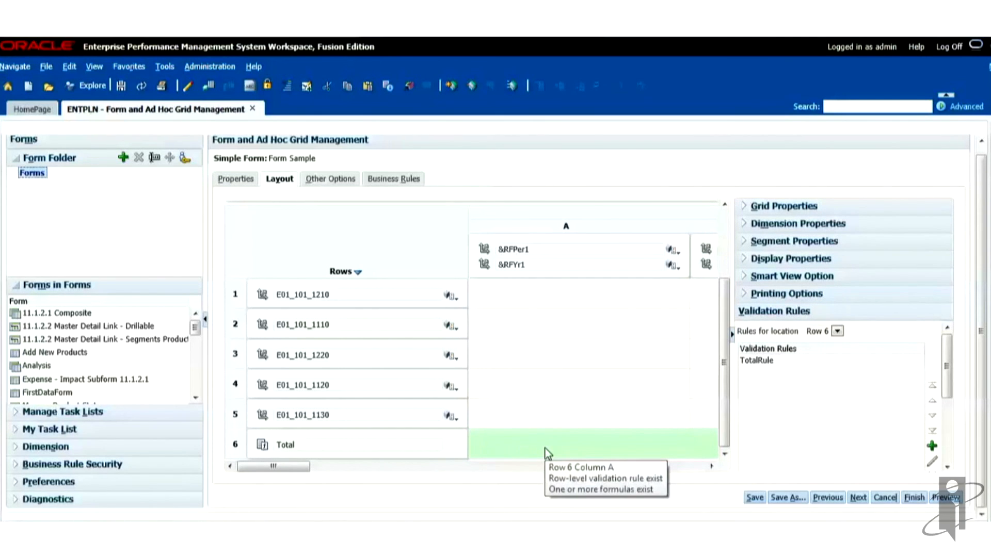
pyautogui.click(912, 499)
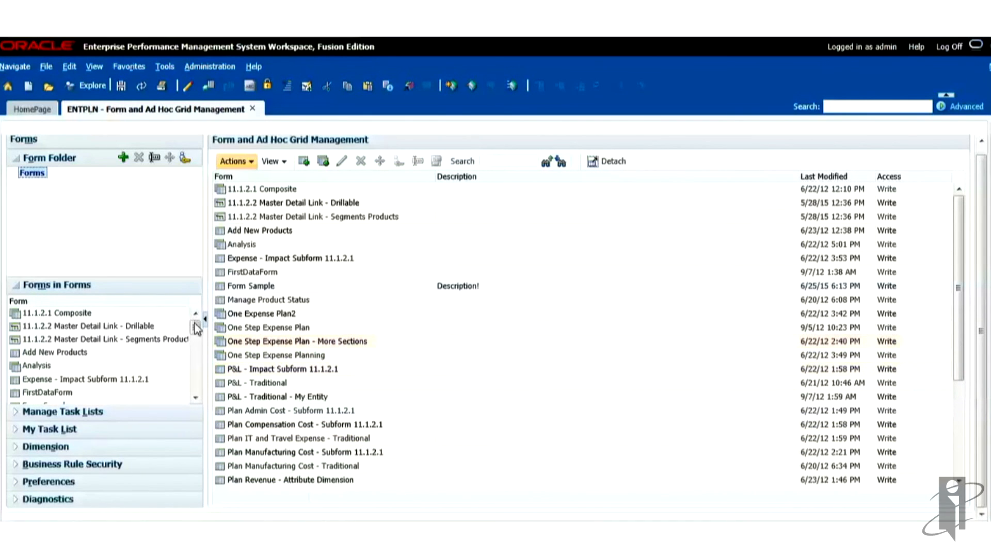
pyautogui.scroll(-2, 194, 325)
pyautogui.click(46, 364)
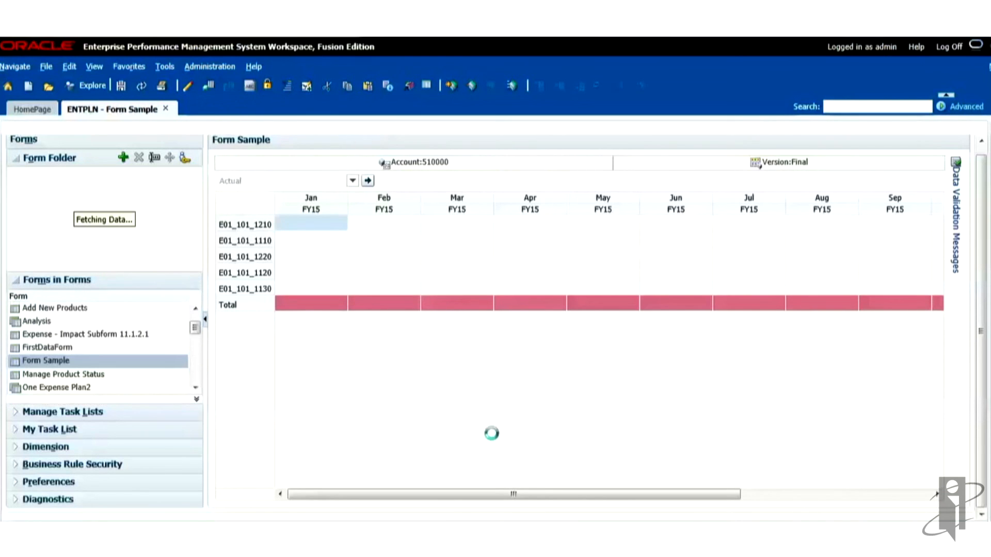
# - Enter .5 in the Jan FY15 cells of rows E01_101_1210 and E01_101_1110
pyautogui.click(330, 232)
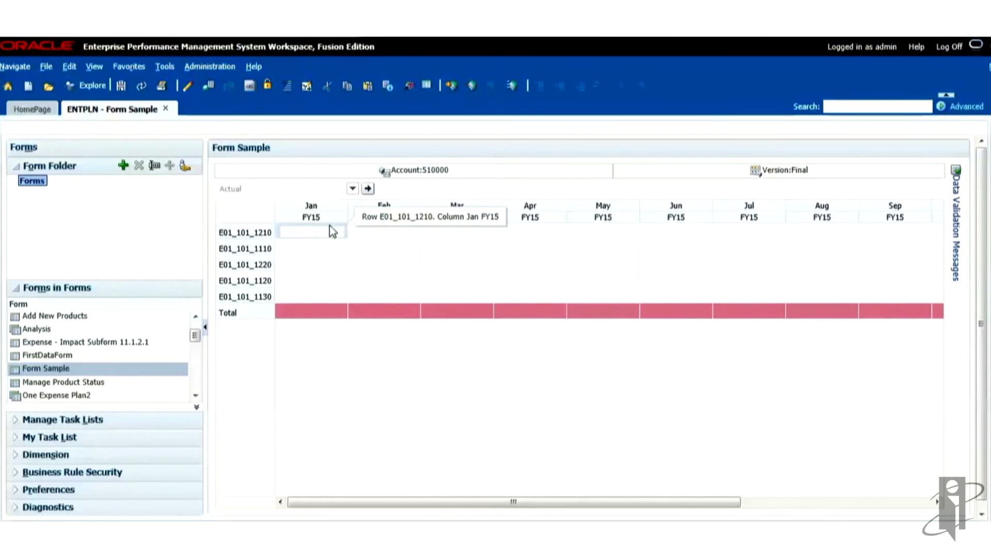
pyautogui.write('.5')
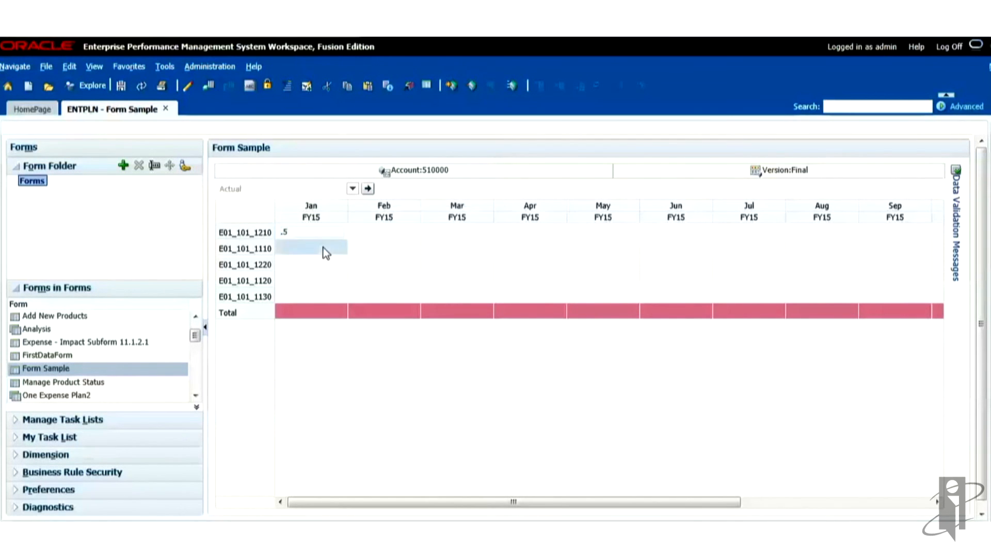
pyautogui.click(323, 248)
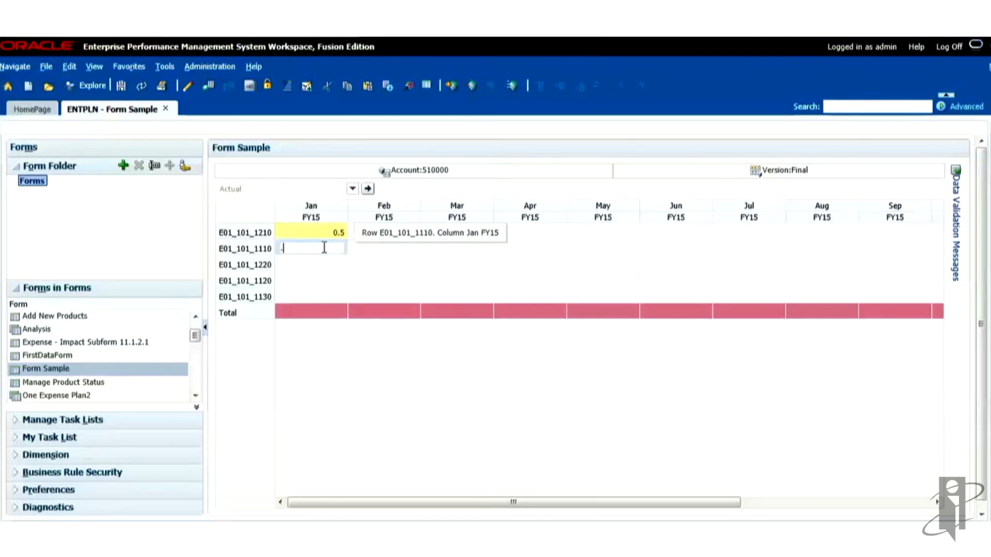
pyautogui.write('.5')
pyautogui.click(410, 283)
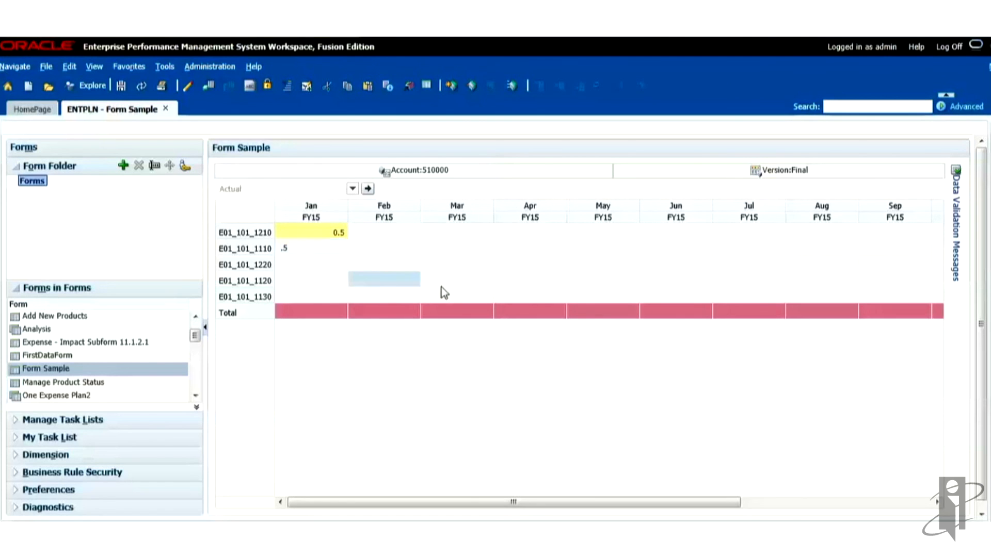